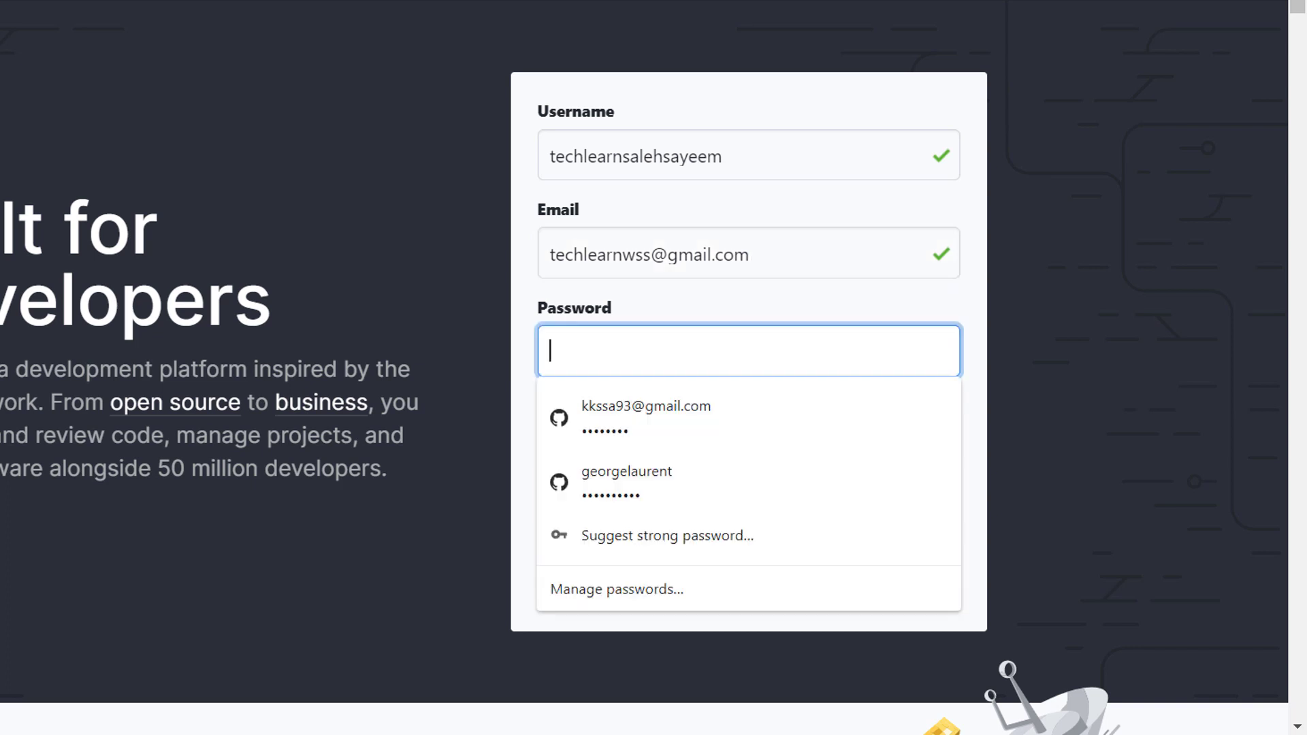
Step: Enter the account password and submit the Join GitHub sign-up form
type("••••••••")
left_click(722, 156)
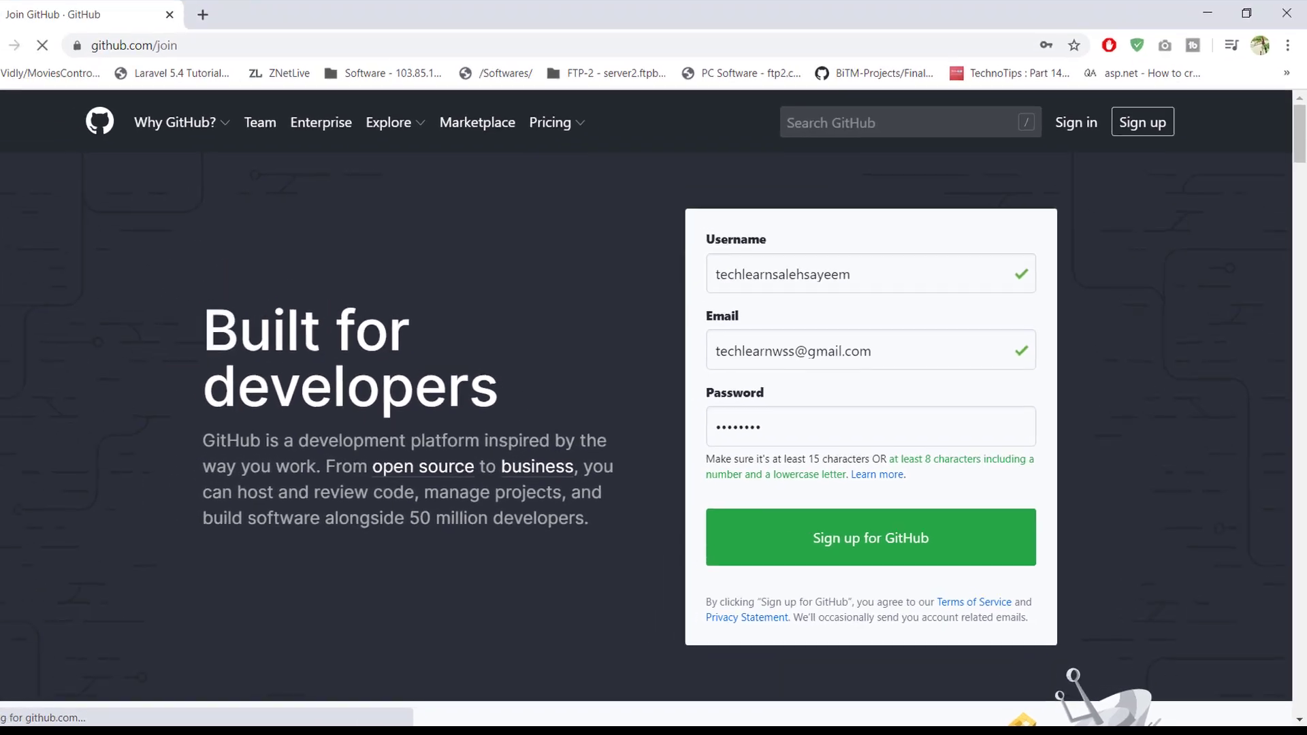
key("Return")
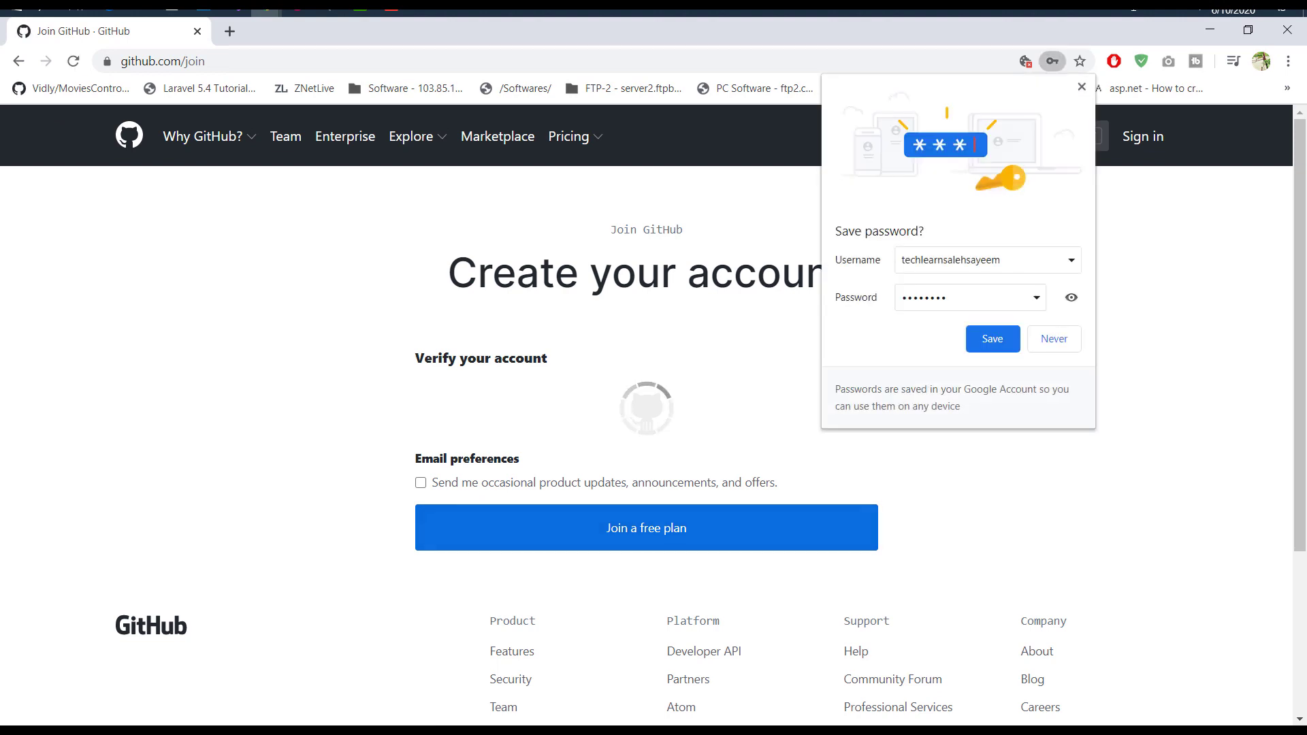
Step: Dismiss the save-password offer and solve the verification puzzle to create the account
key("Escape")
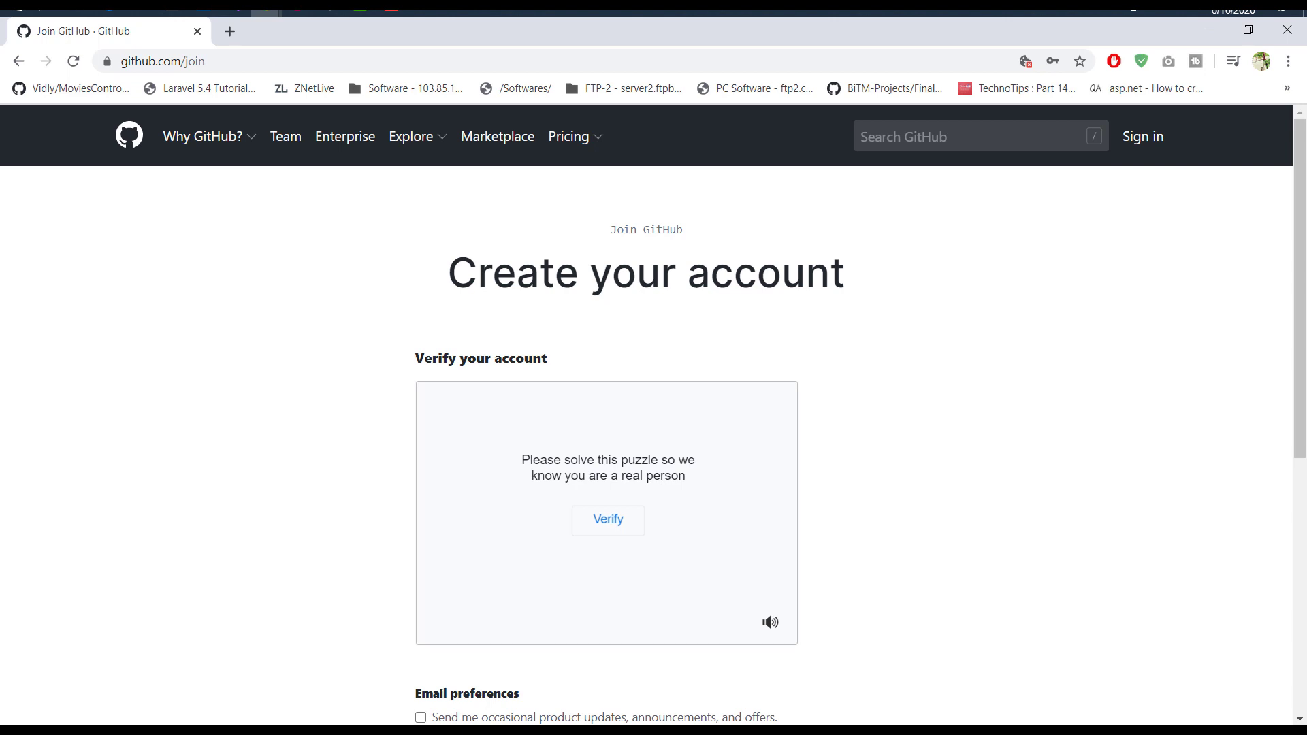
scroll(647, 409, "down", 2)
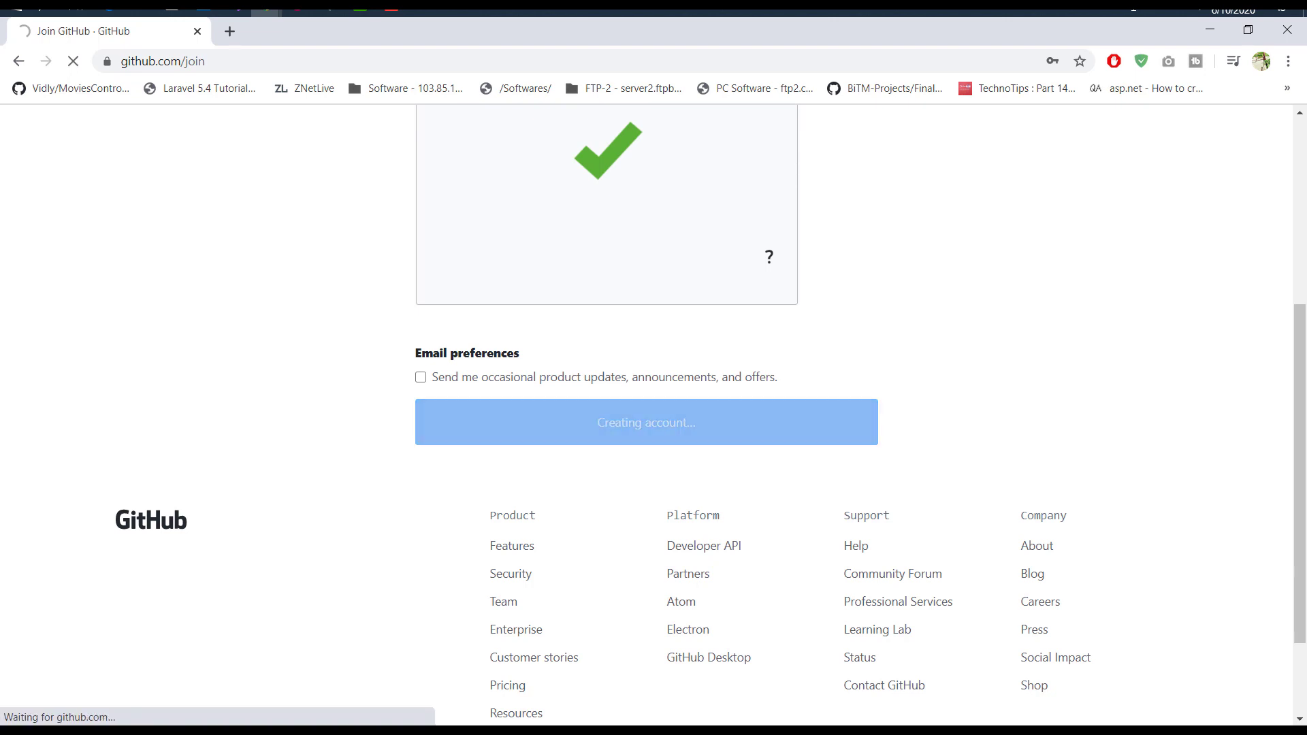
scroll(647, 408, "up", 2)
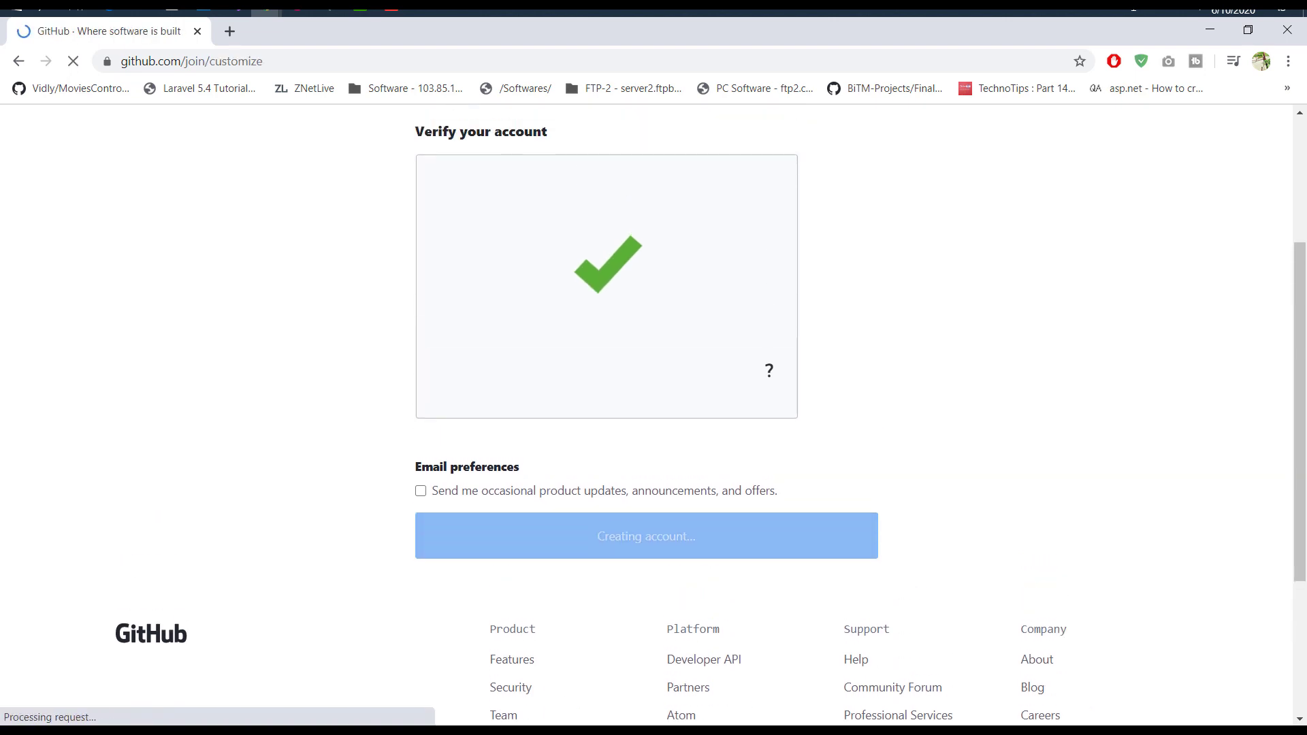
scroll(647, 415, "down", 2)
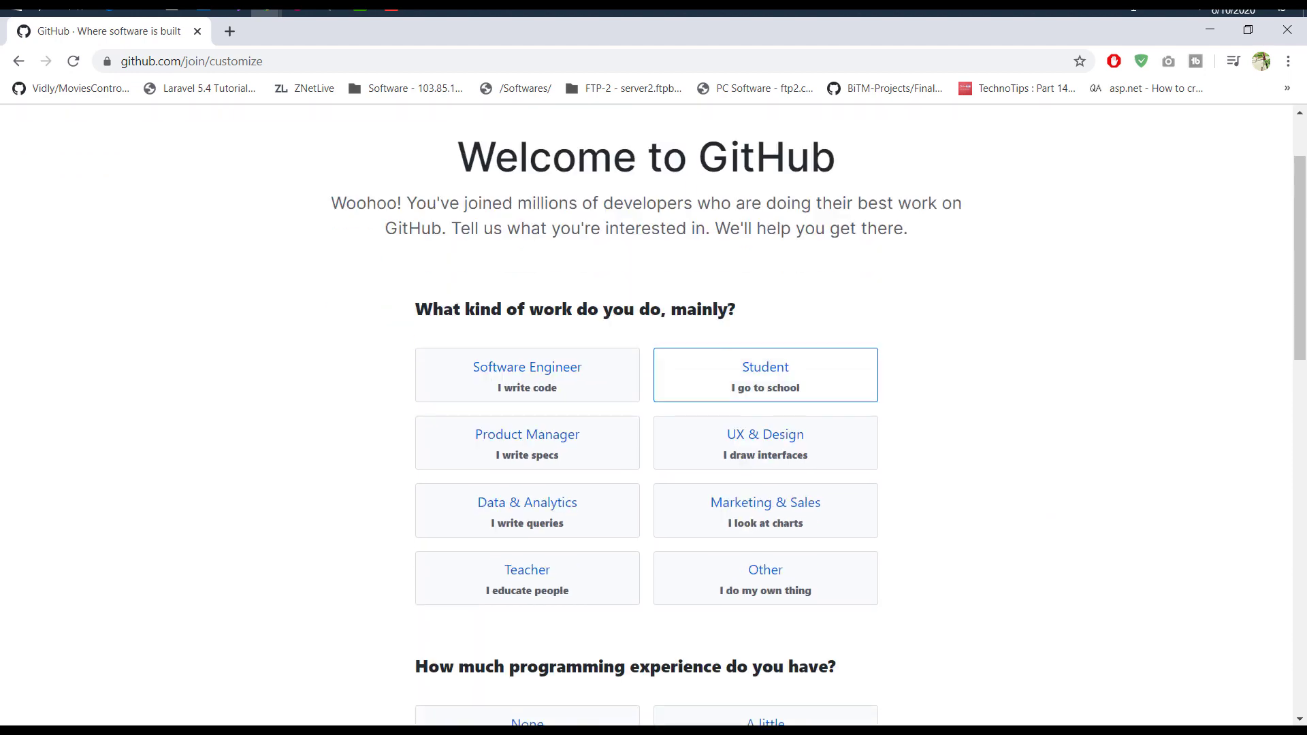
Step: Choose A little programming experience and Learn Git and GitHub as the goal
scroll(647, 416, "down", 3)
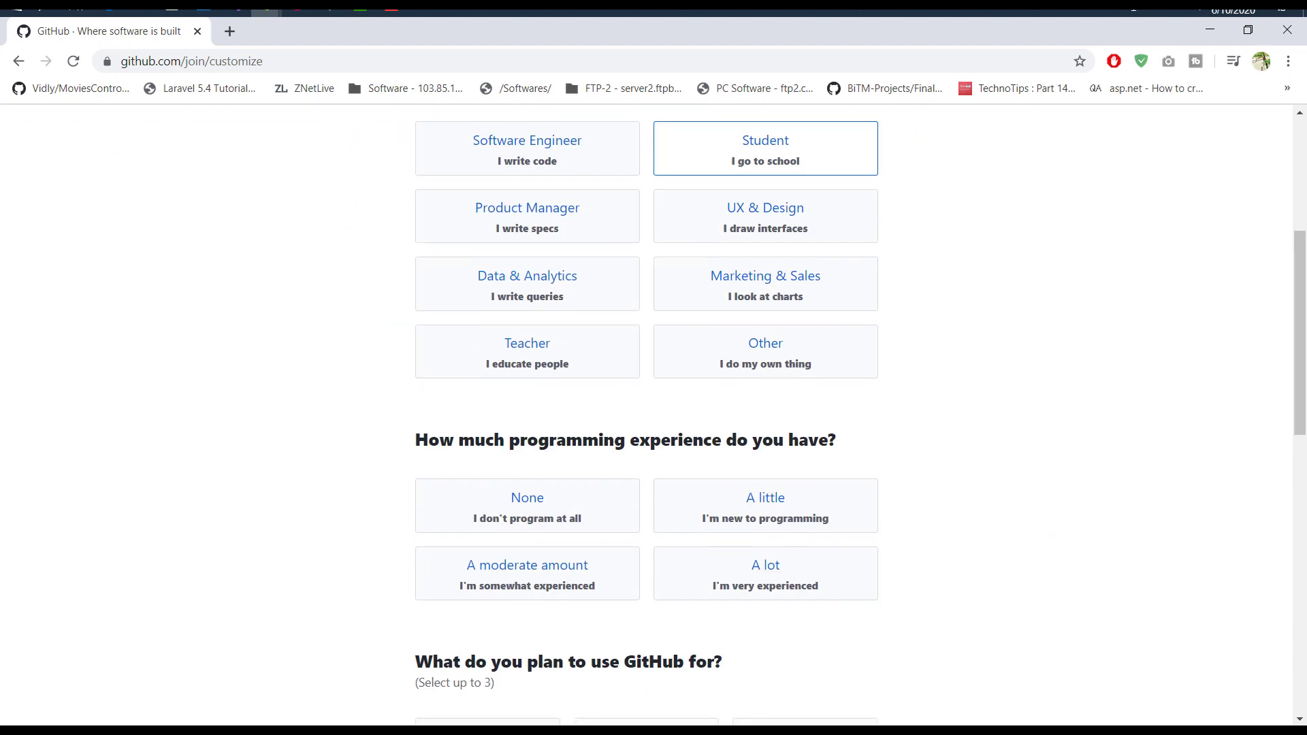
scroll(647, 416, "down", 2)
left_click(766, 391)
scroll(766, 392, "down", 3)
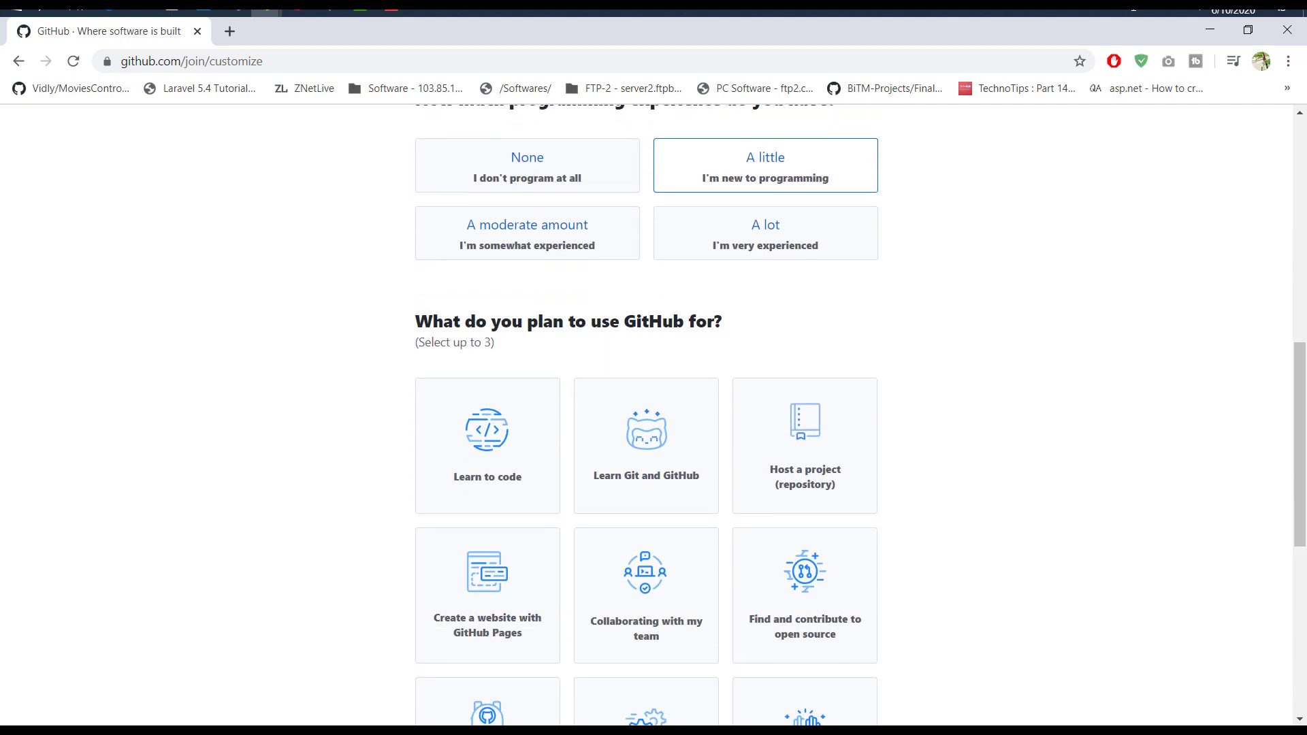
scroll(647, 415, "down", 2)
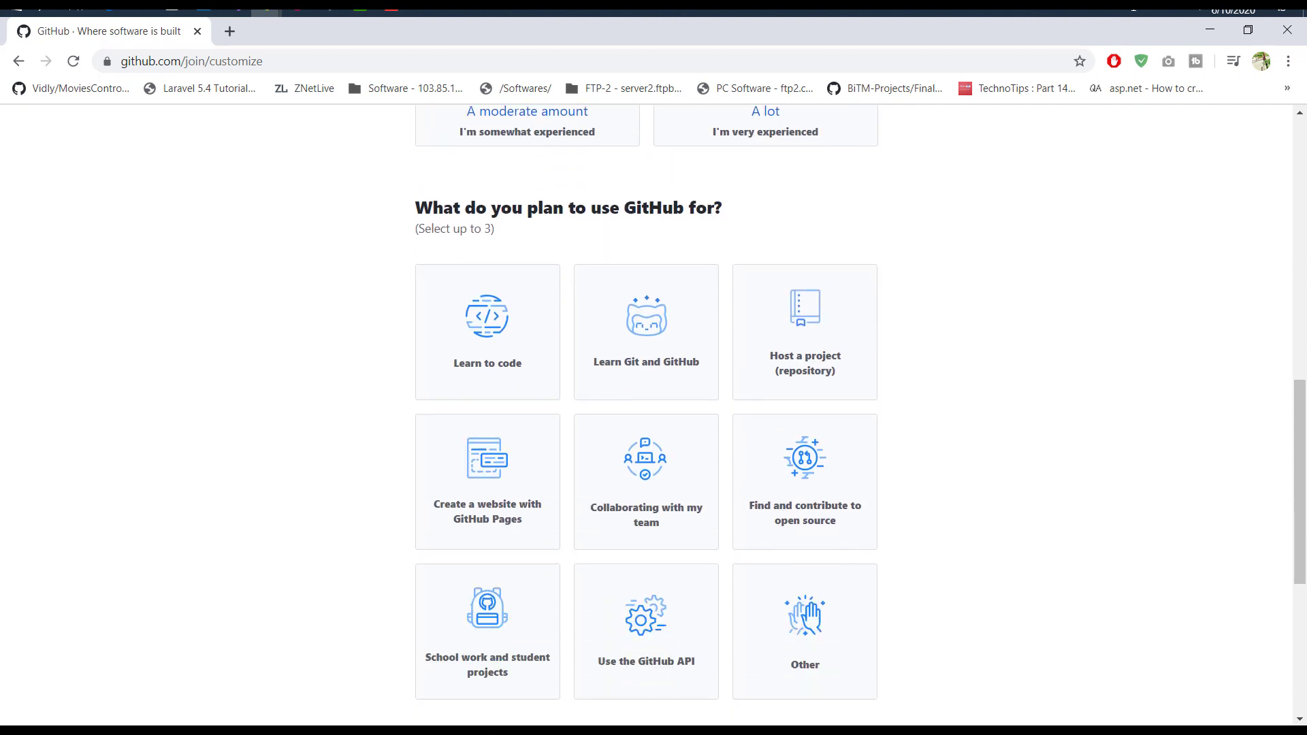
left_click(647, 332)
Step: Add 'bla' as an interest tag and complete the account setup
scroll(647, 416, "down", 5)
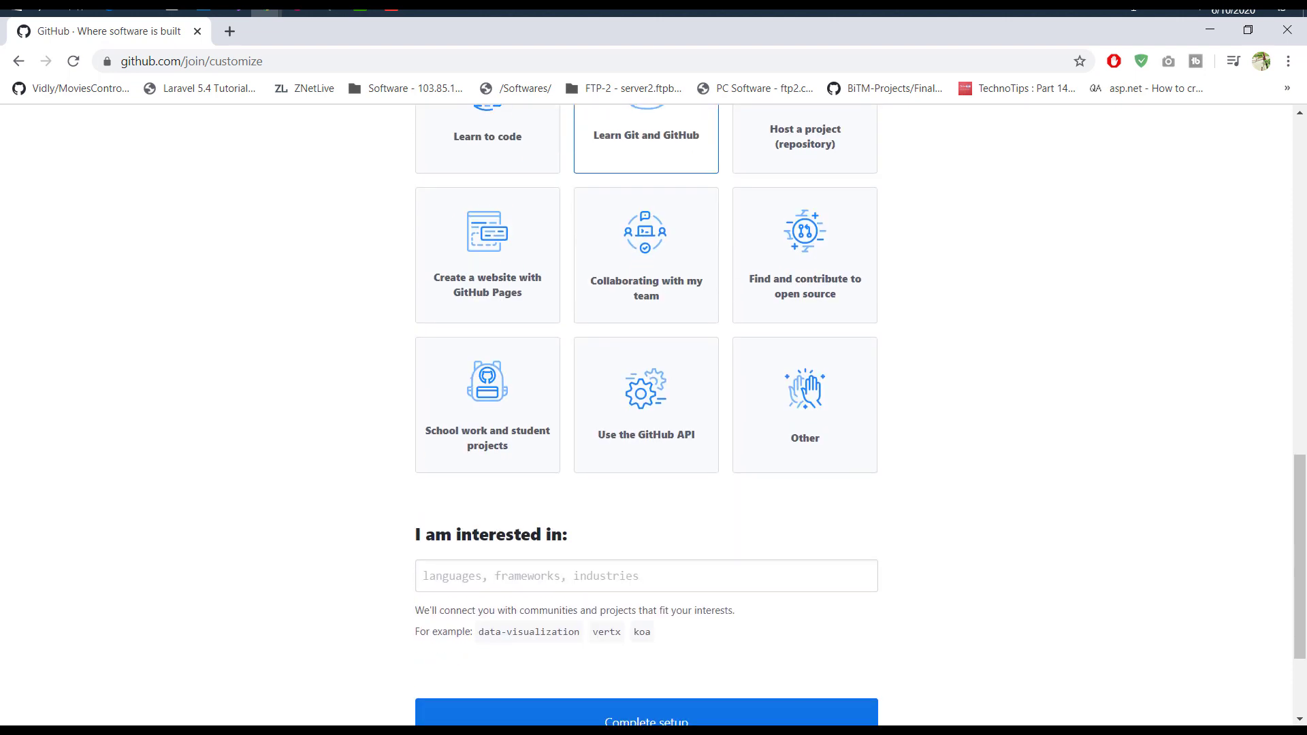
left_click(647, 463)
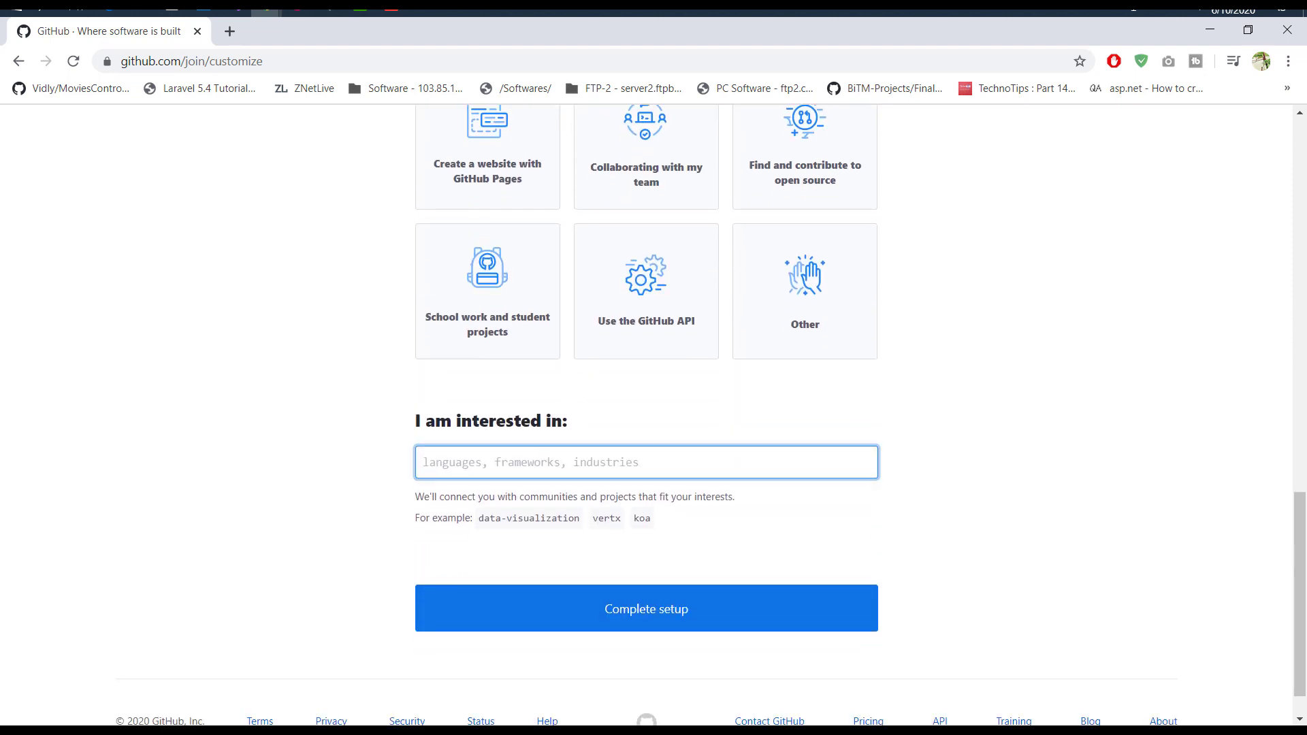
type("bla")
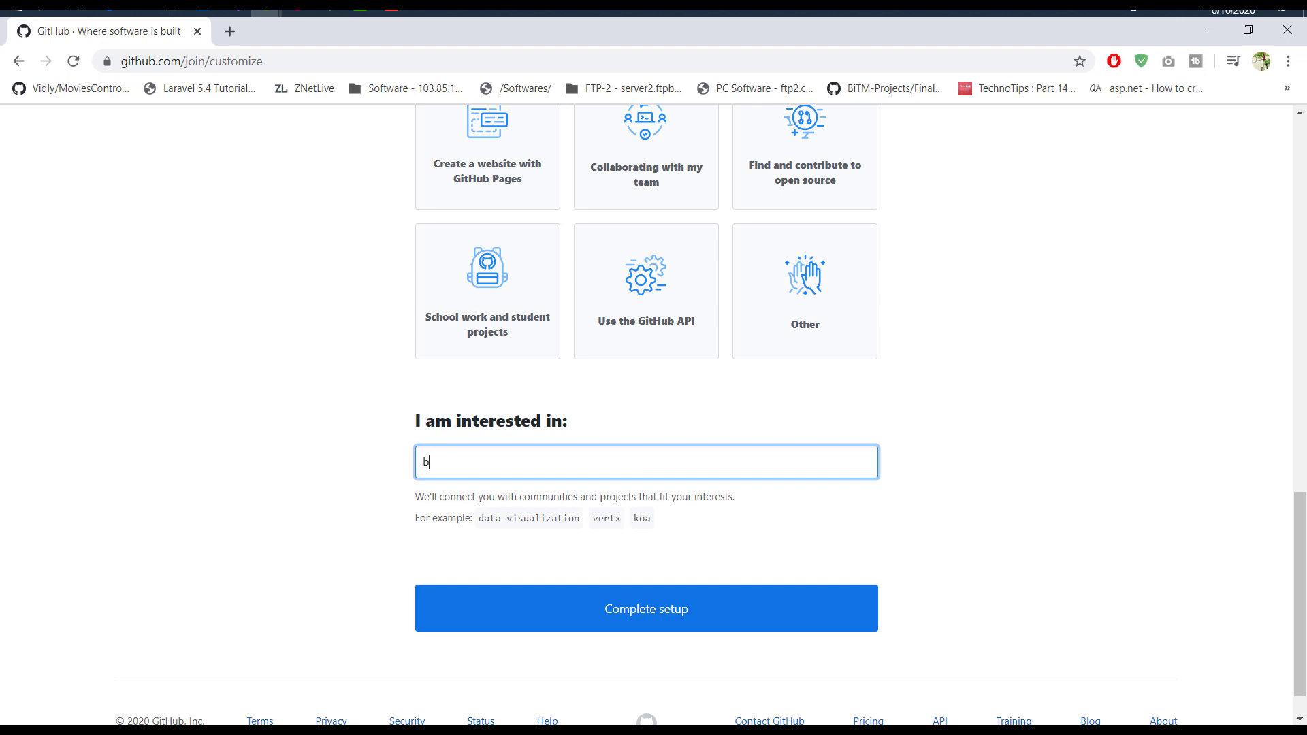
key("Return")
type("bla")
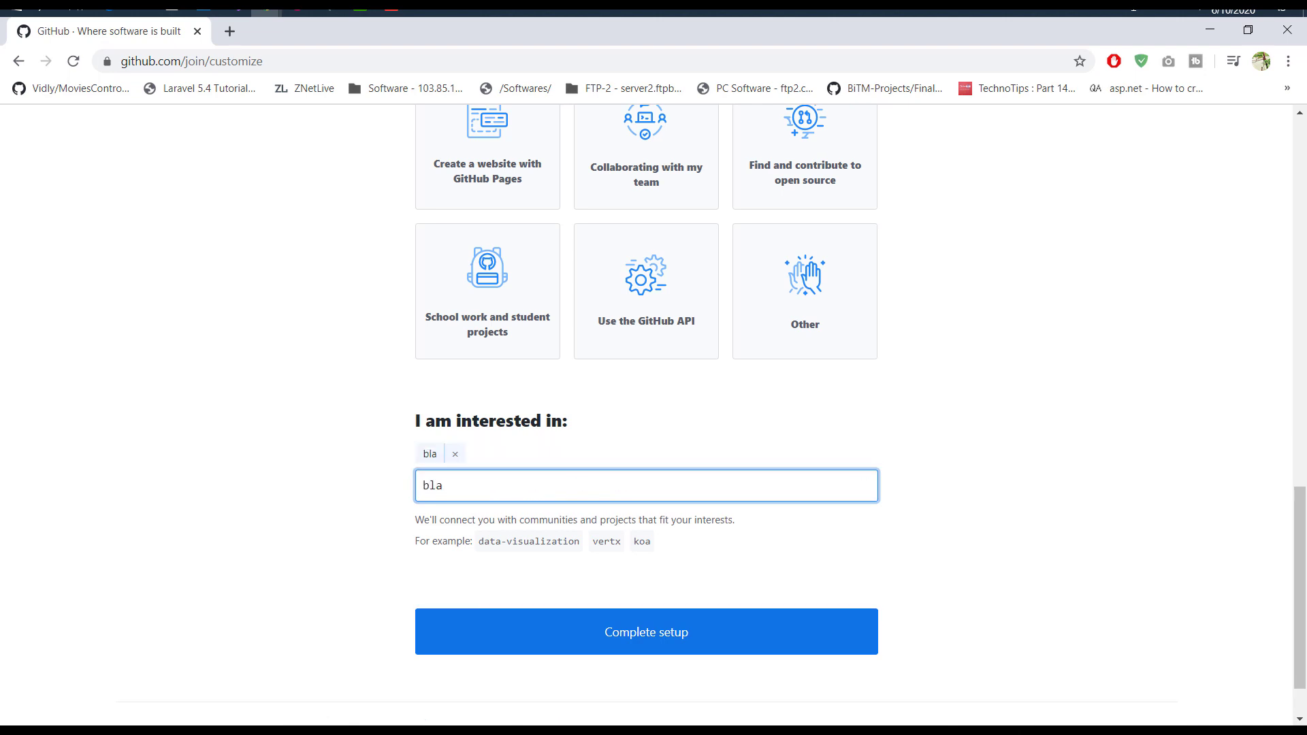
left_click(646, 631)
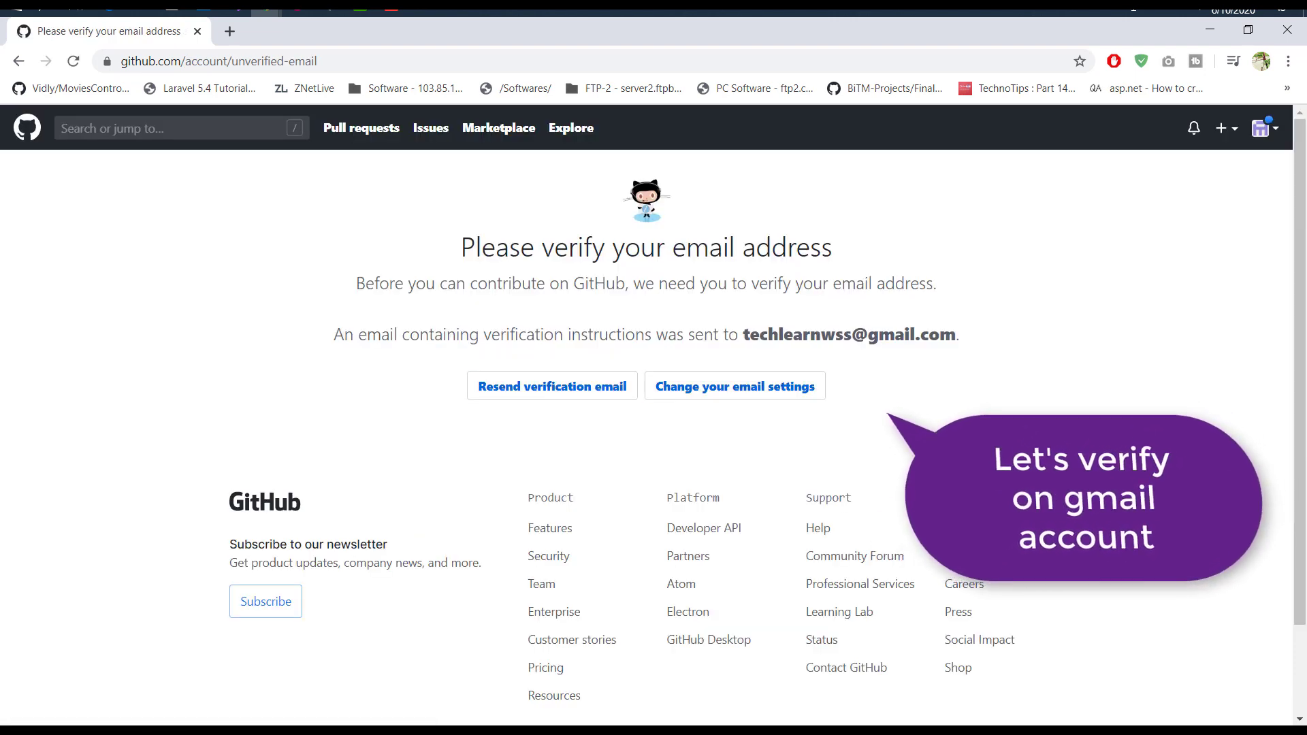
Step: Confirm the e-mail address from the GitHub verification message in Gmail
left_click_drag(744, 335, 956, 334)
left_click(957, 335)
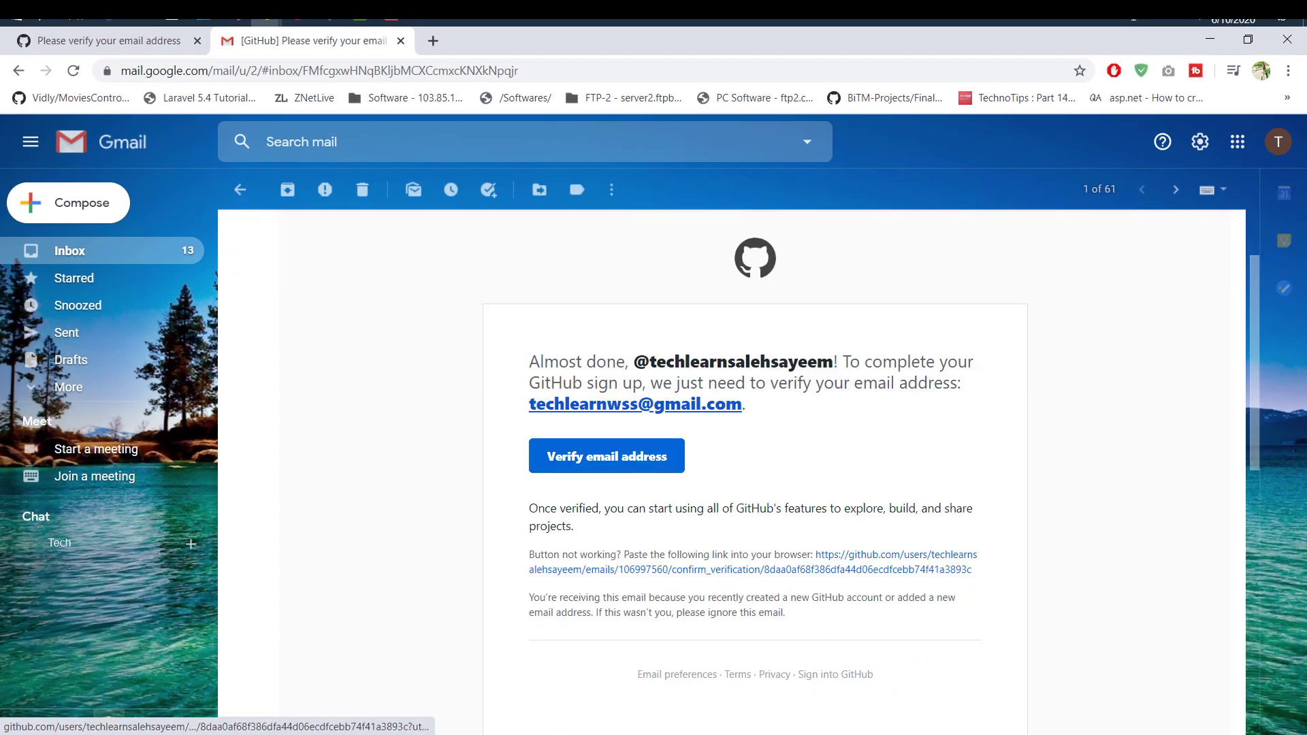
left_click(607, 456)
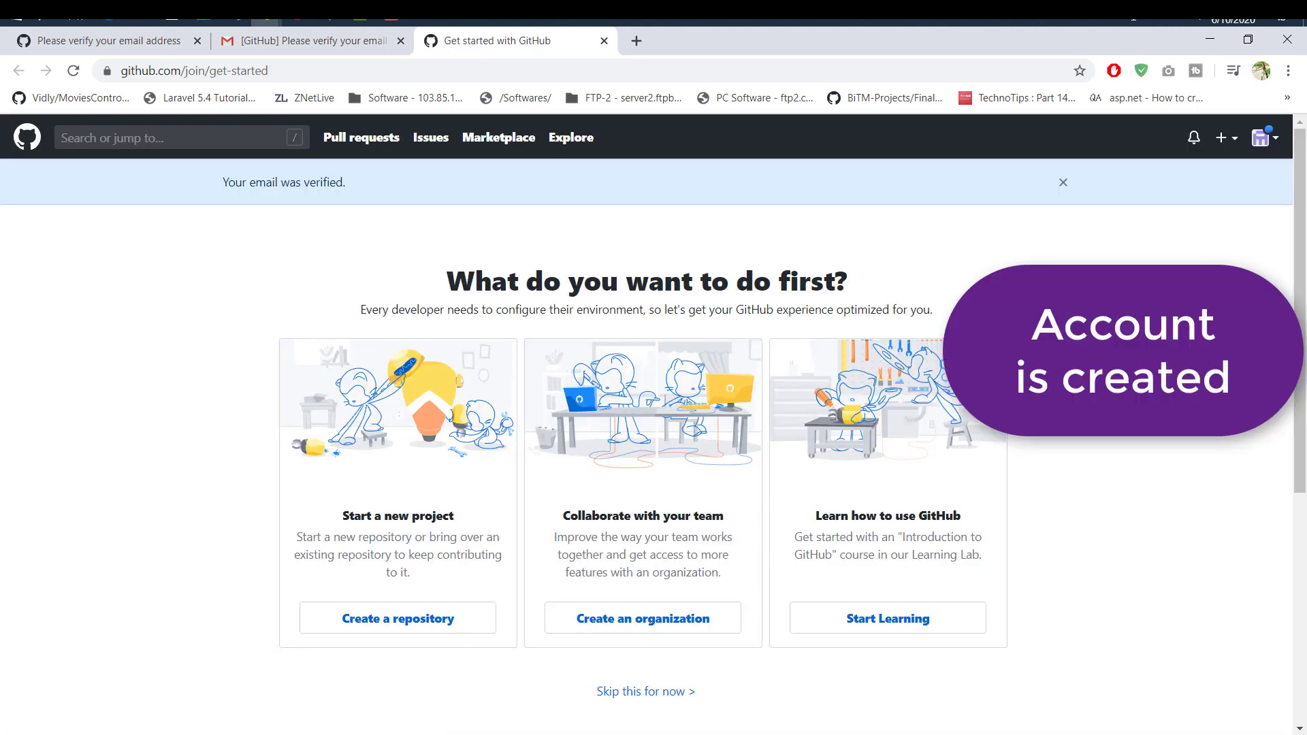
Step: Close the Gmail and leftover verification tabs and return to the GitHub dashboard
left_click(313, 41)
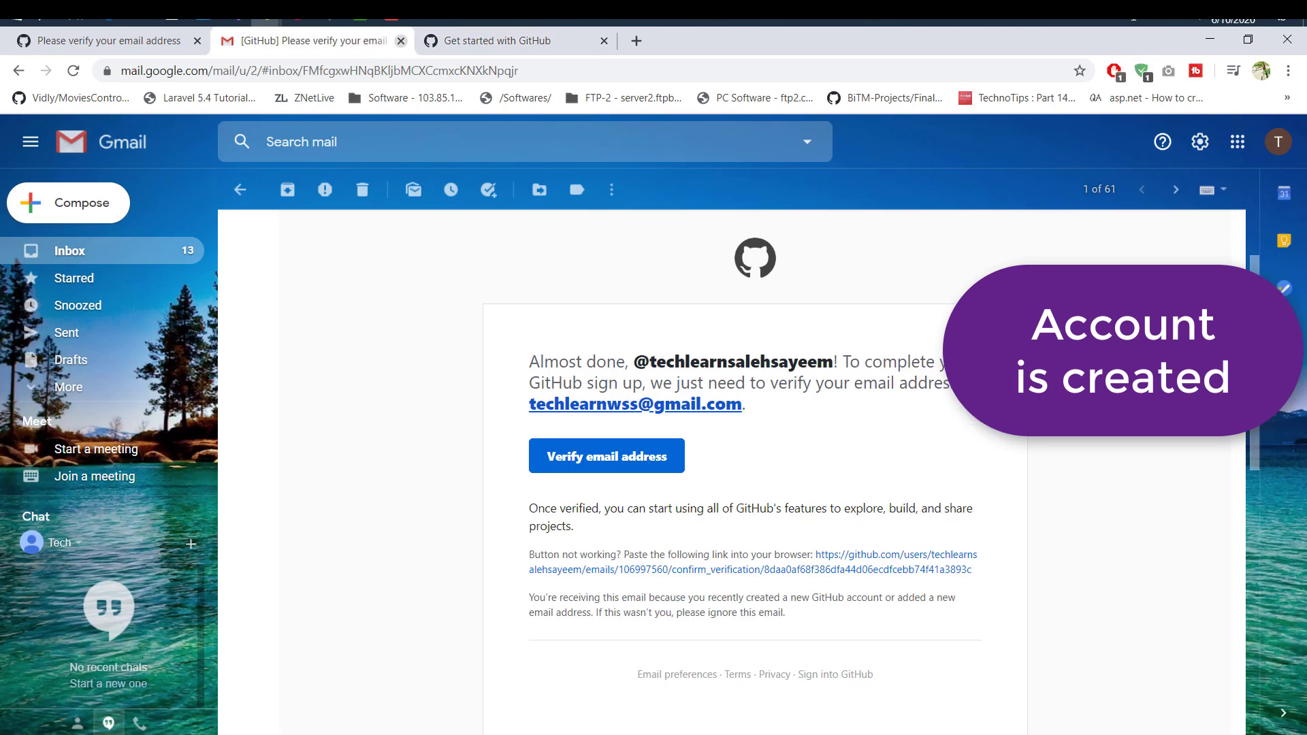
left_click(401, 41)
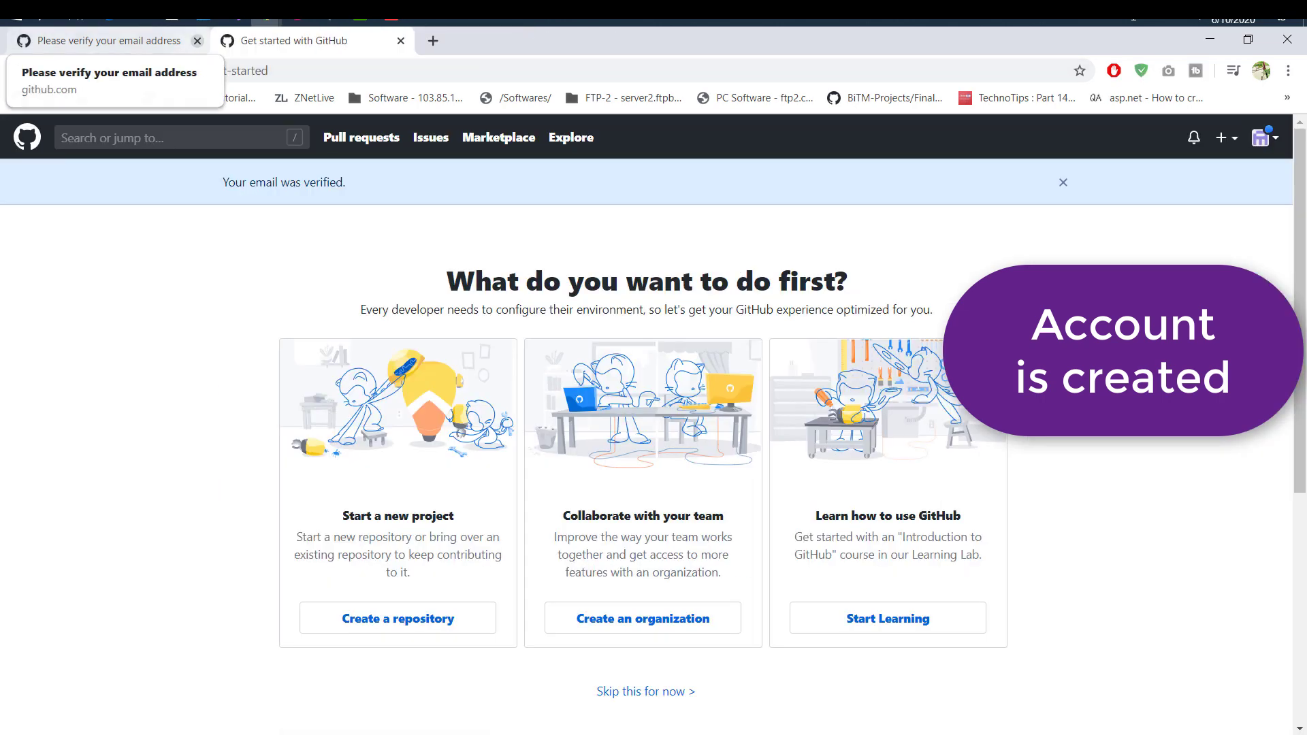
left_click(198, 41)
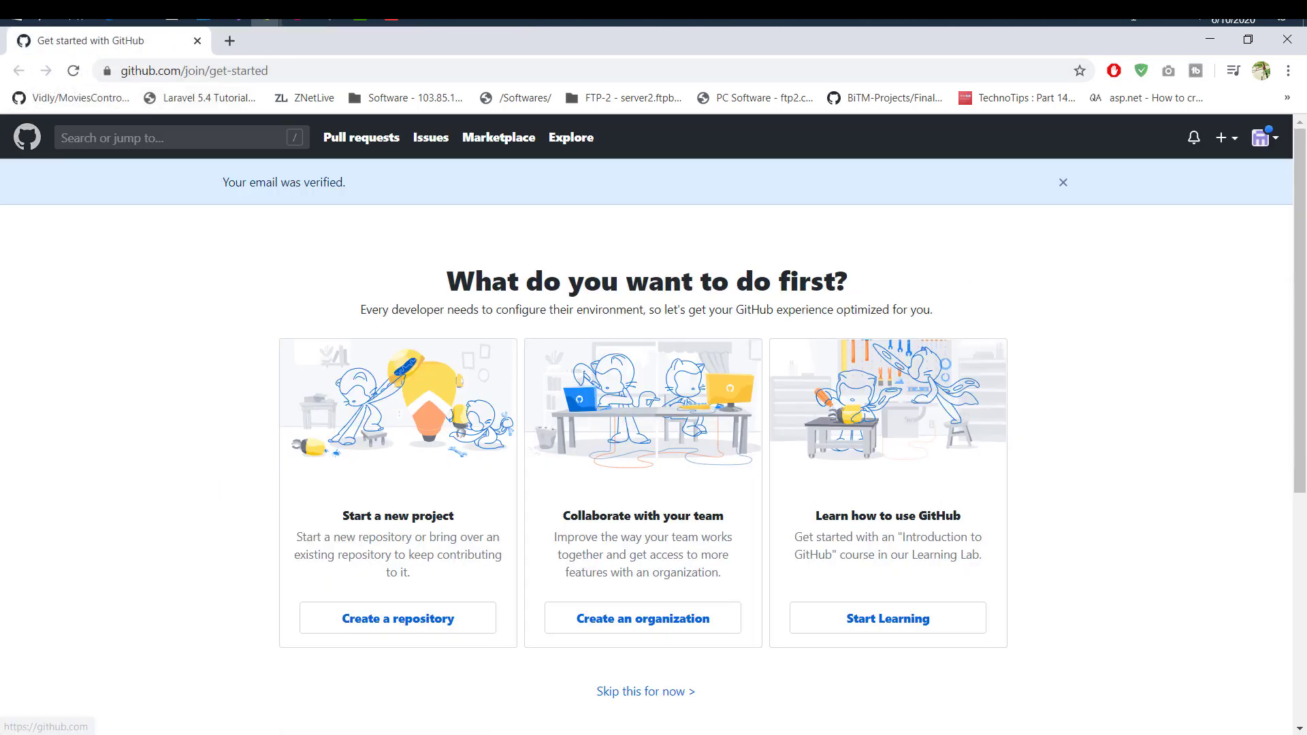
left_click(28, 137)
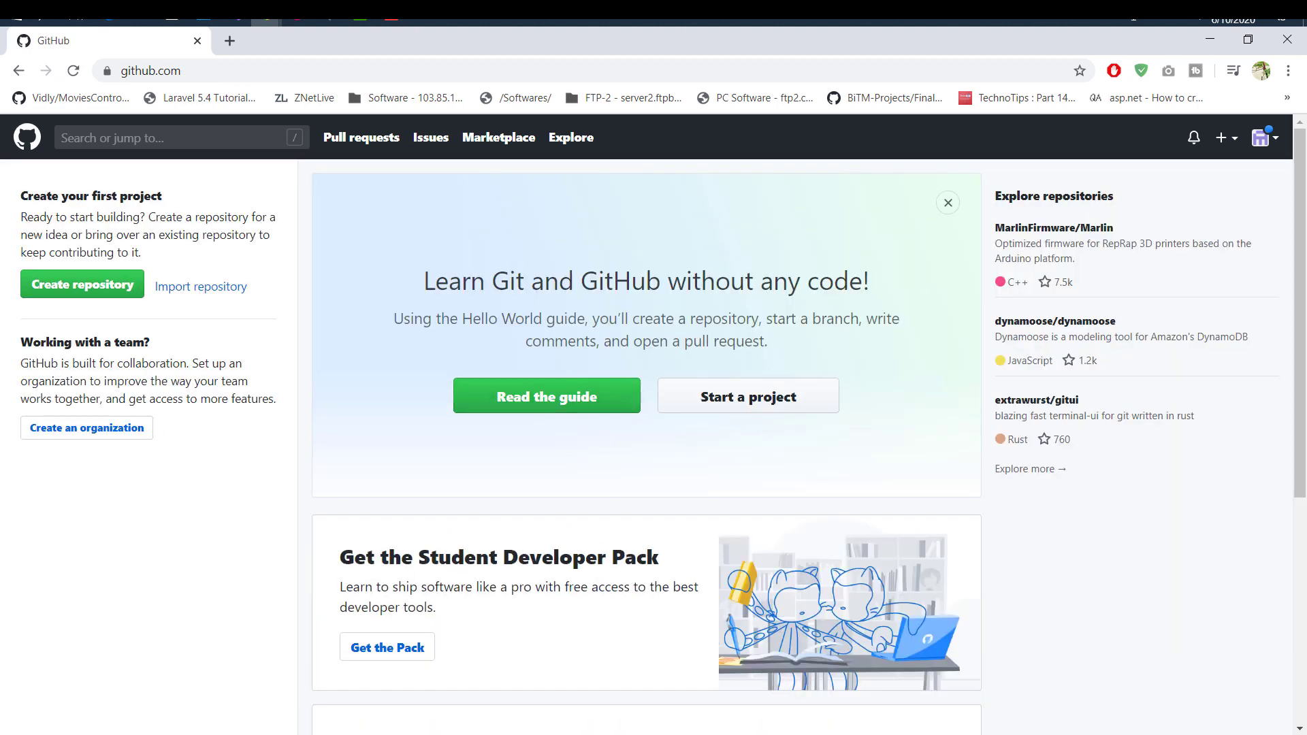
Step: Launch Visual Studio 2019 and start a new ASP.NET Core Web Application project
left_click(1210, 38)
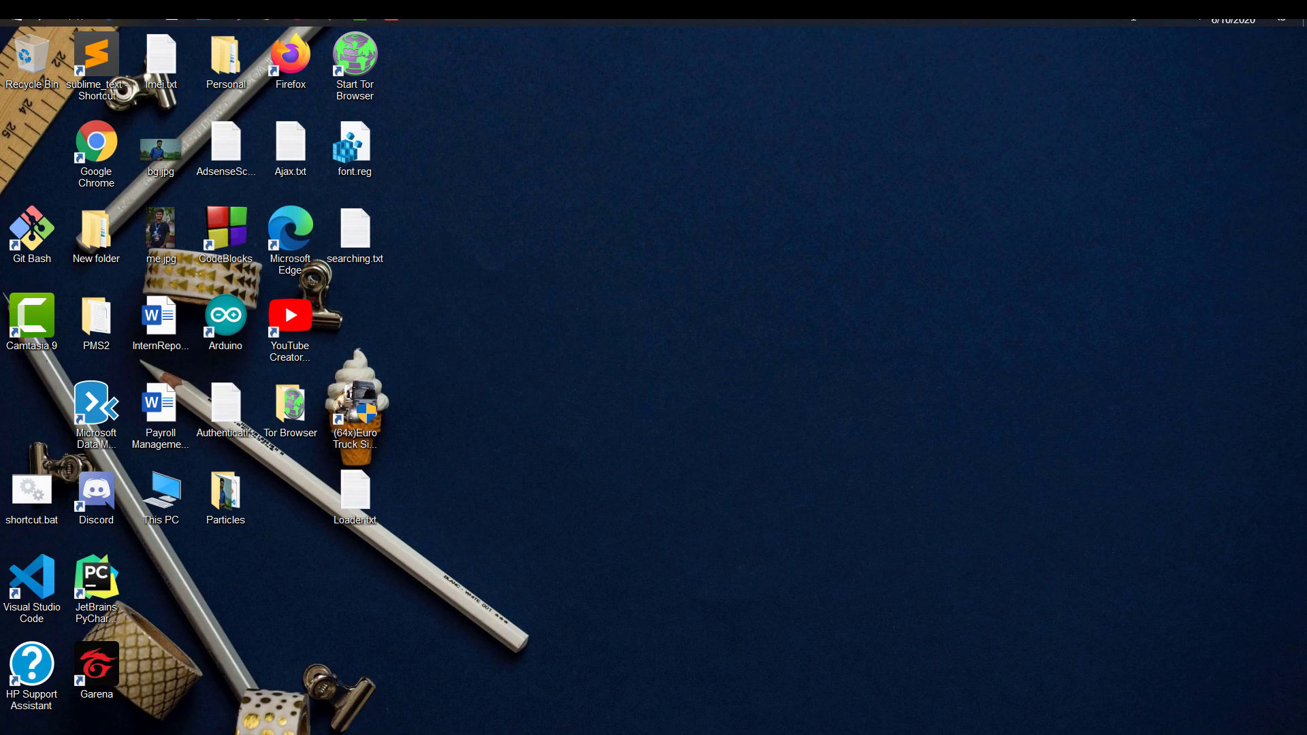
right_click(789, 217)
left_click(837, 293)
left_click(32, 589)
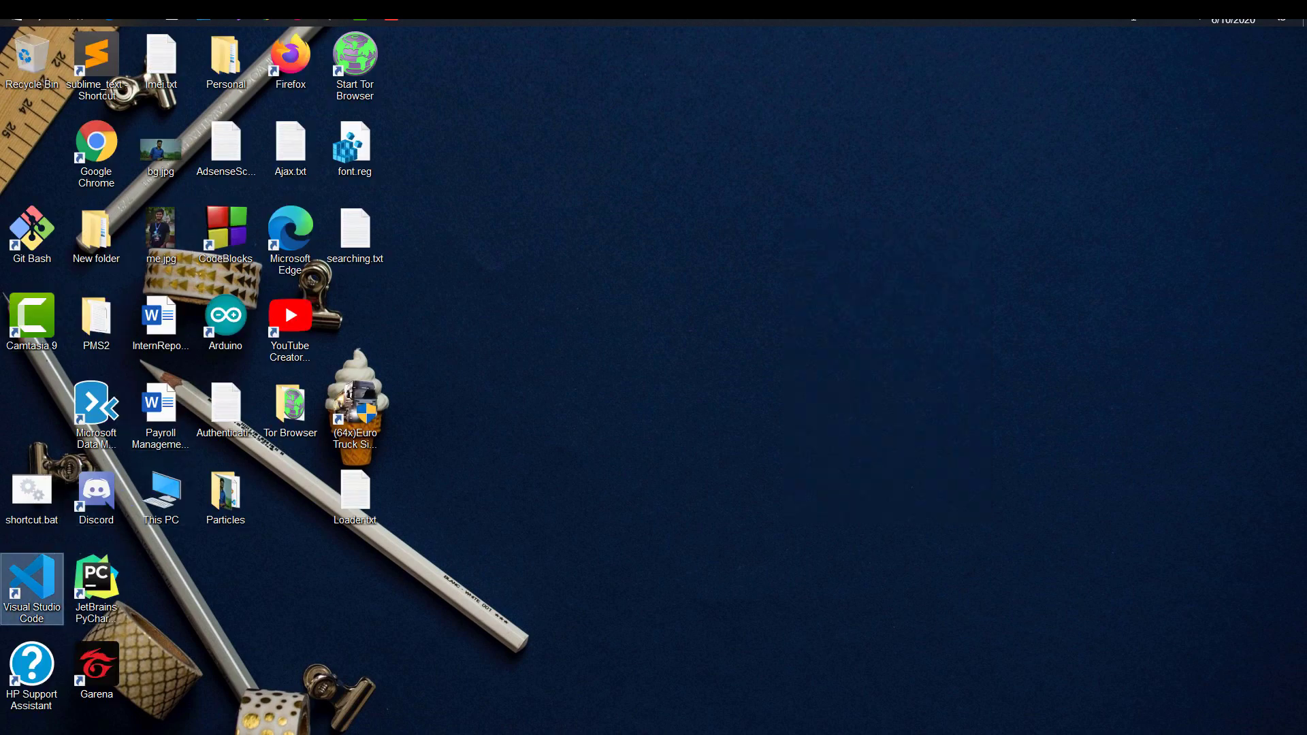
left_click(238, 15)
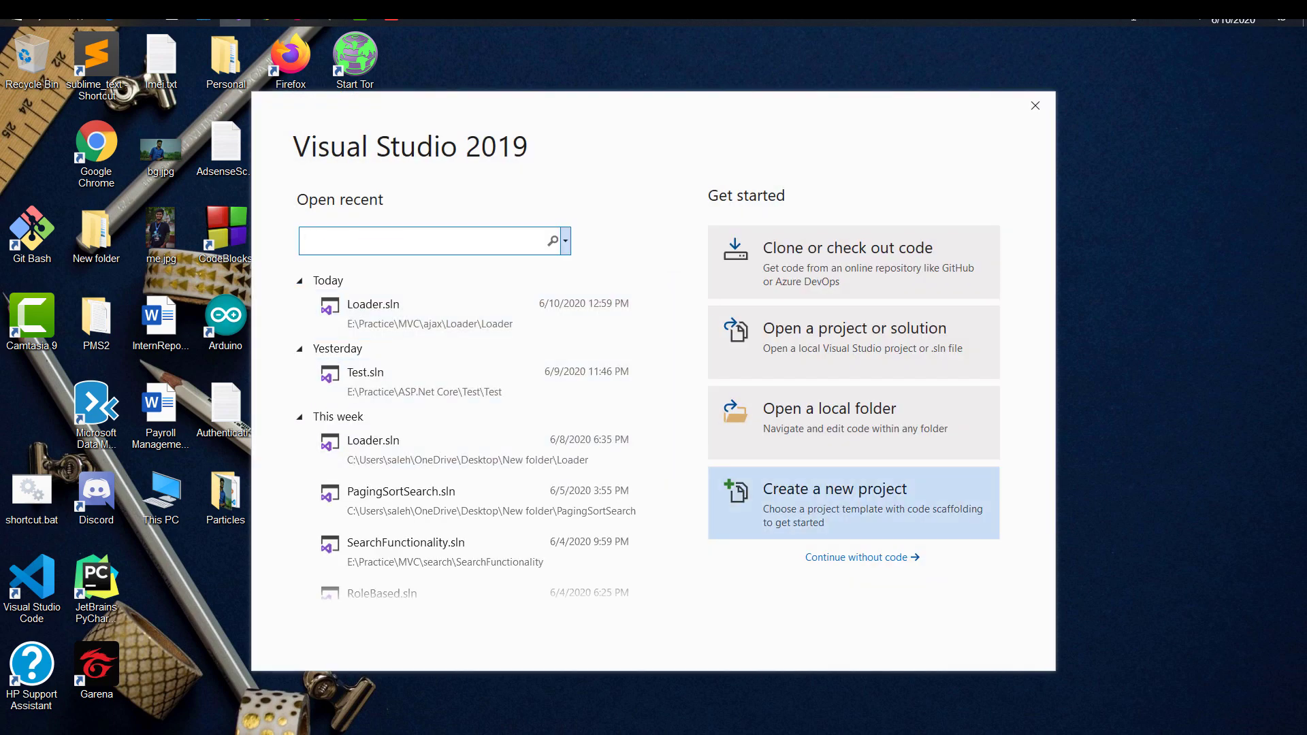
left_click(851, 504)
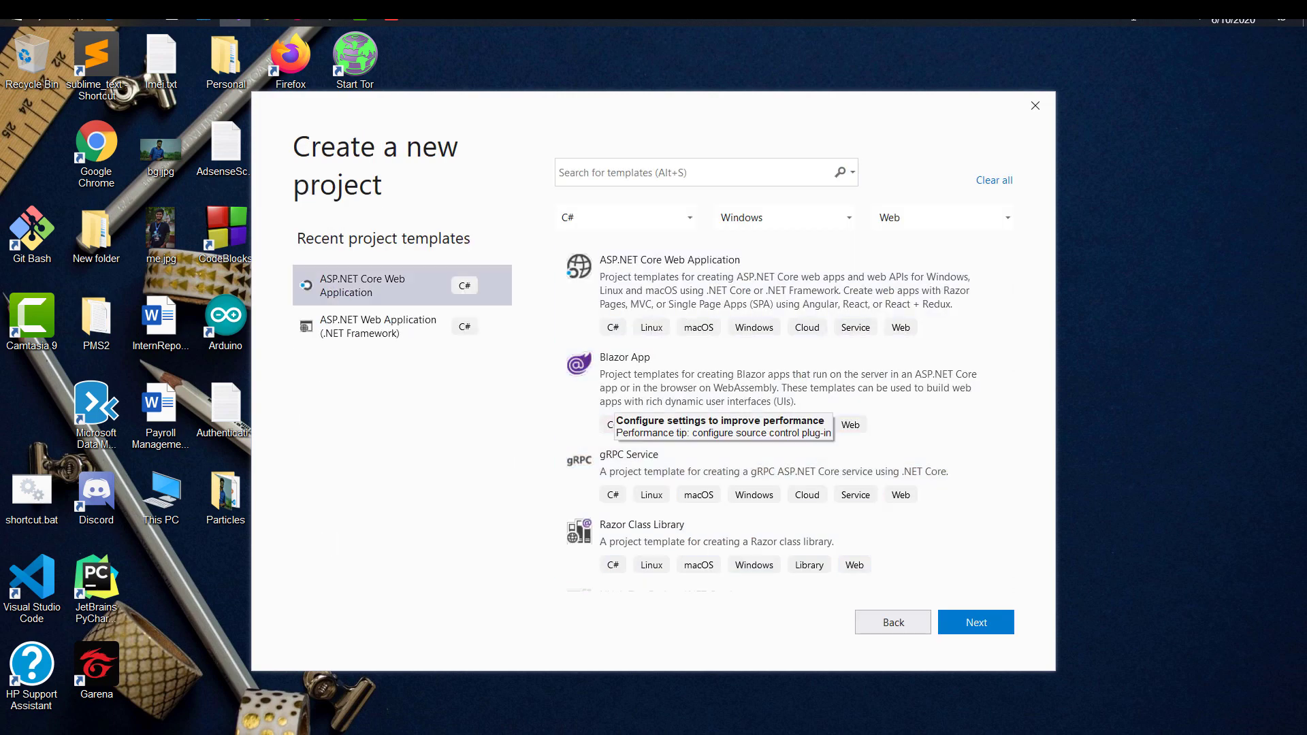
key("Return")
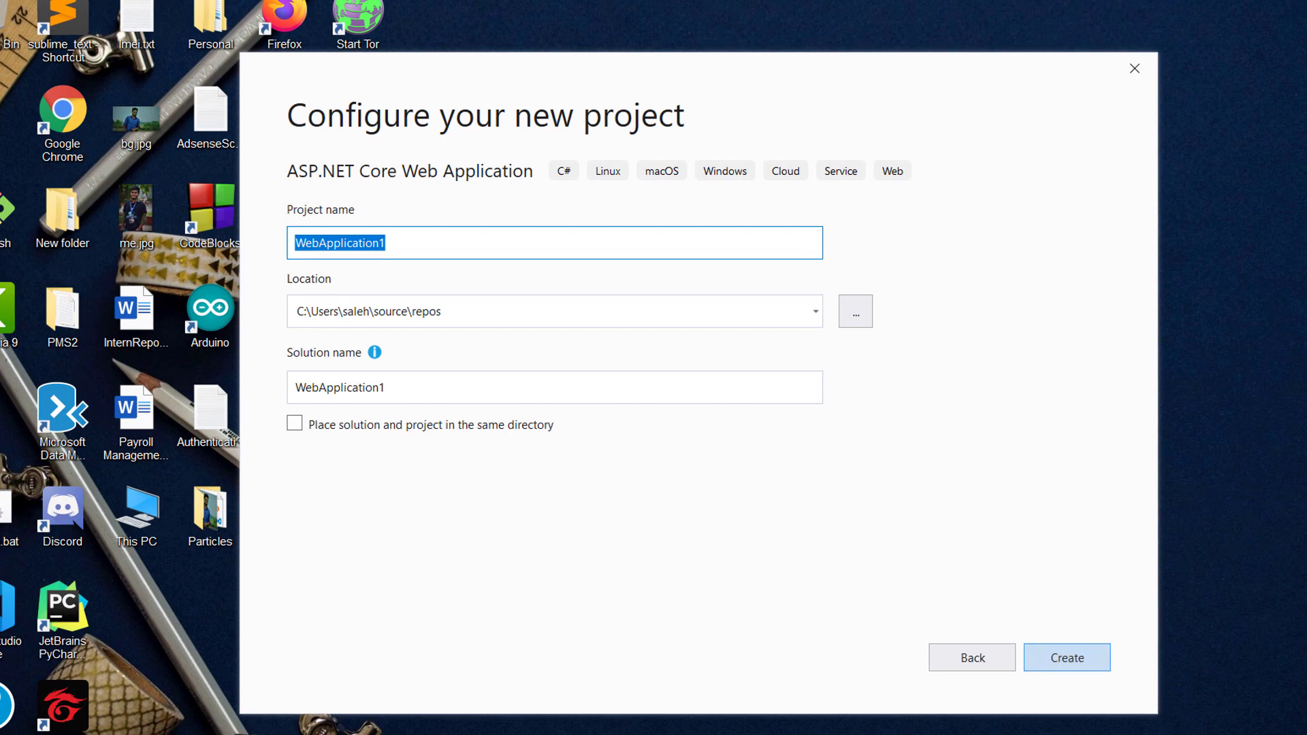
Step: Name the project TestGithub and set its location to New folder on the Desktop
type("Test")
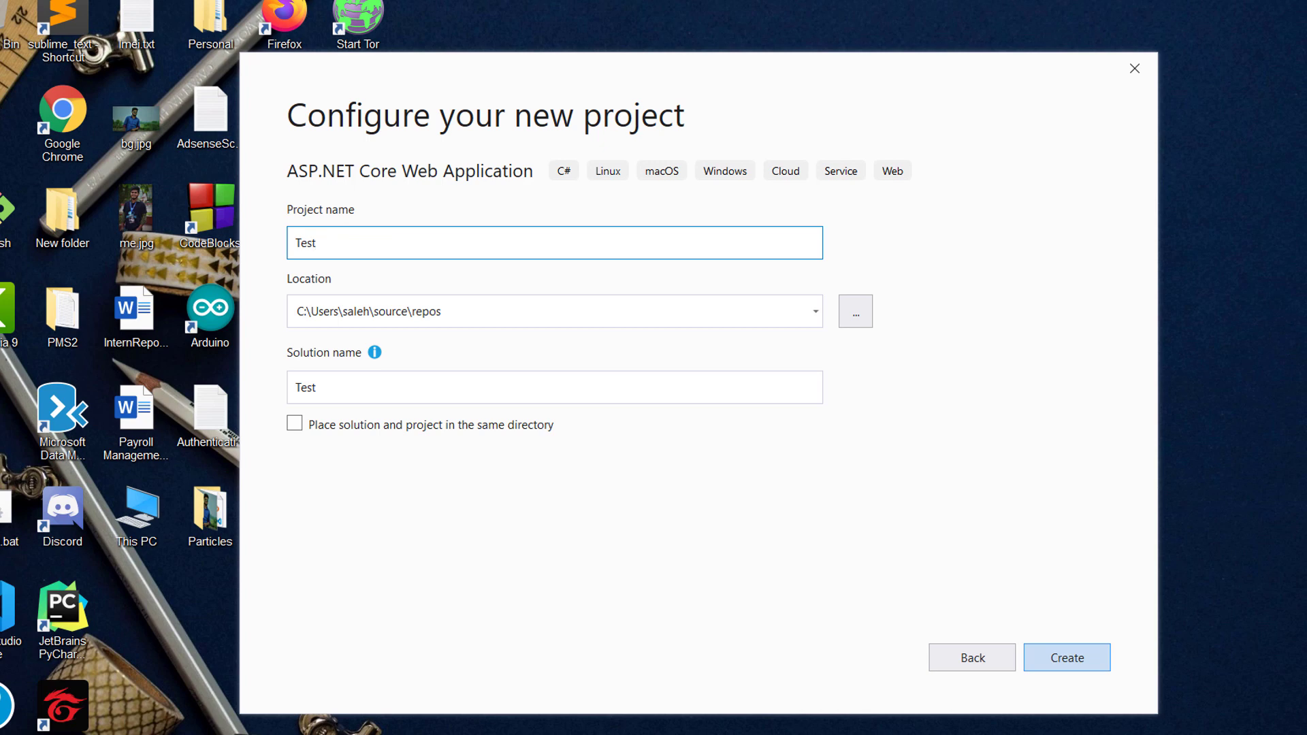
type("Github")
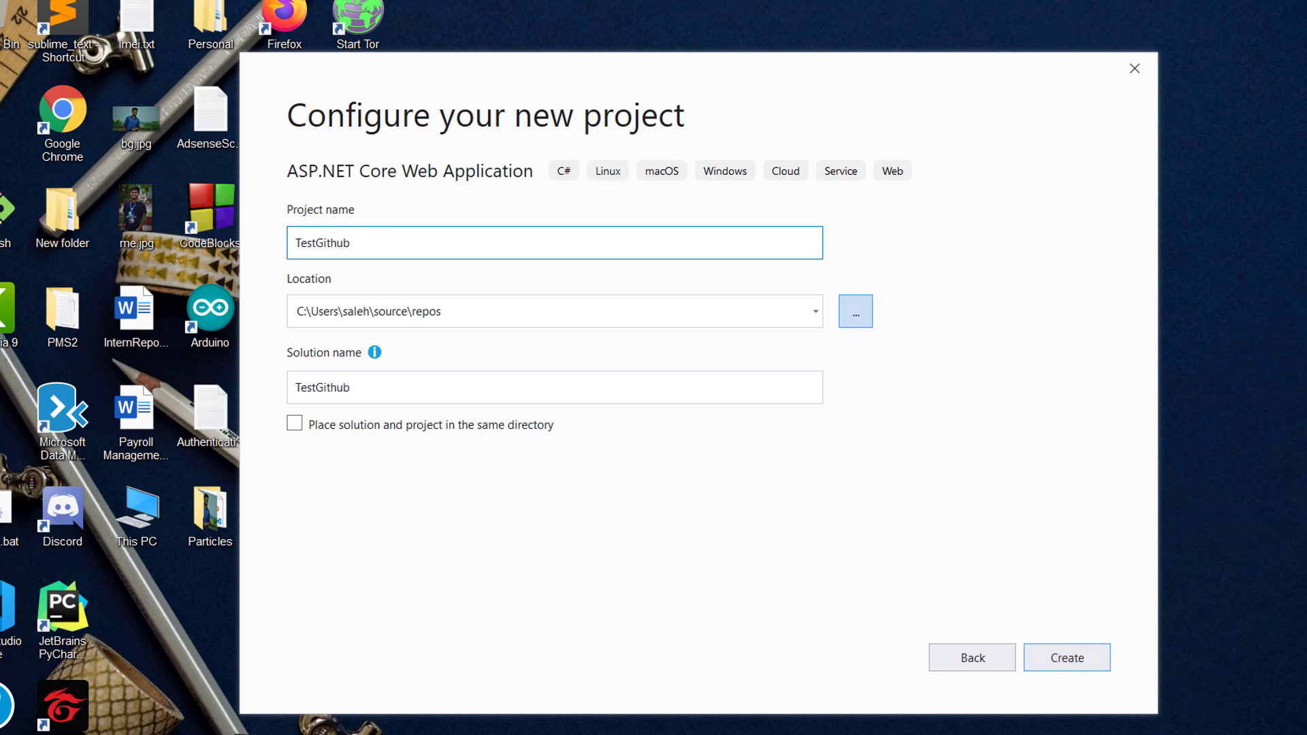
left_click(856, 311)
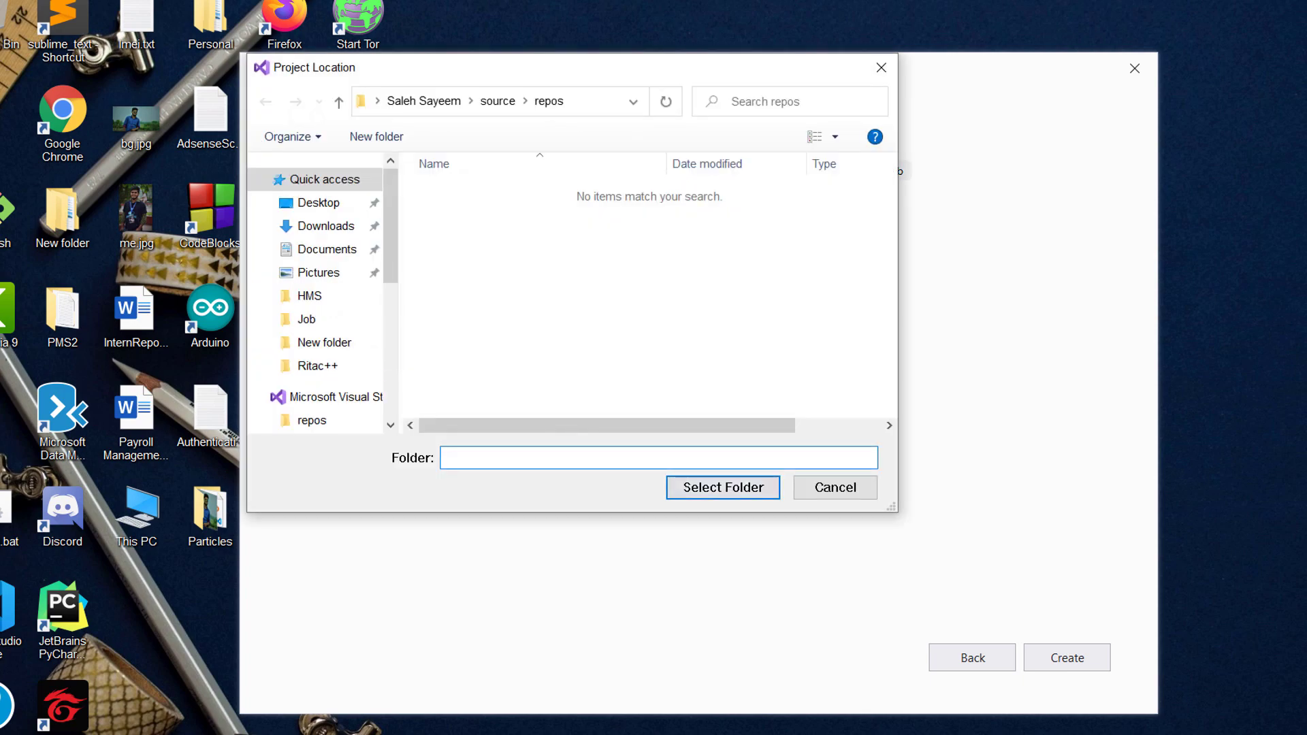
left_click(324, 342)
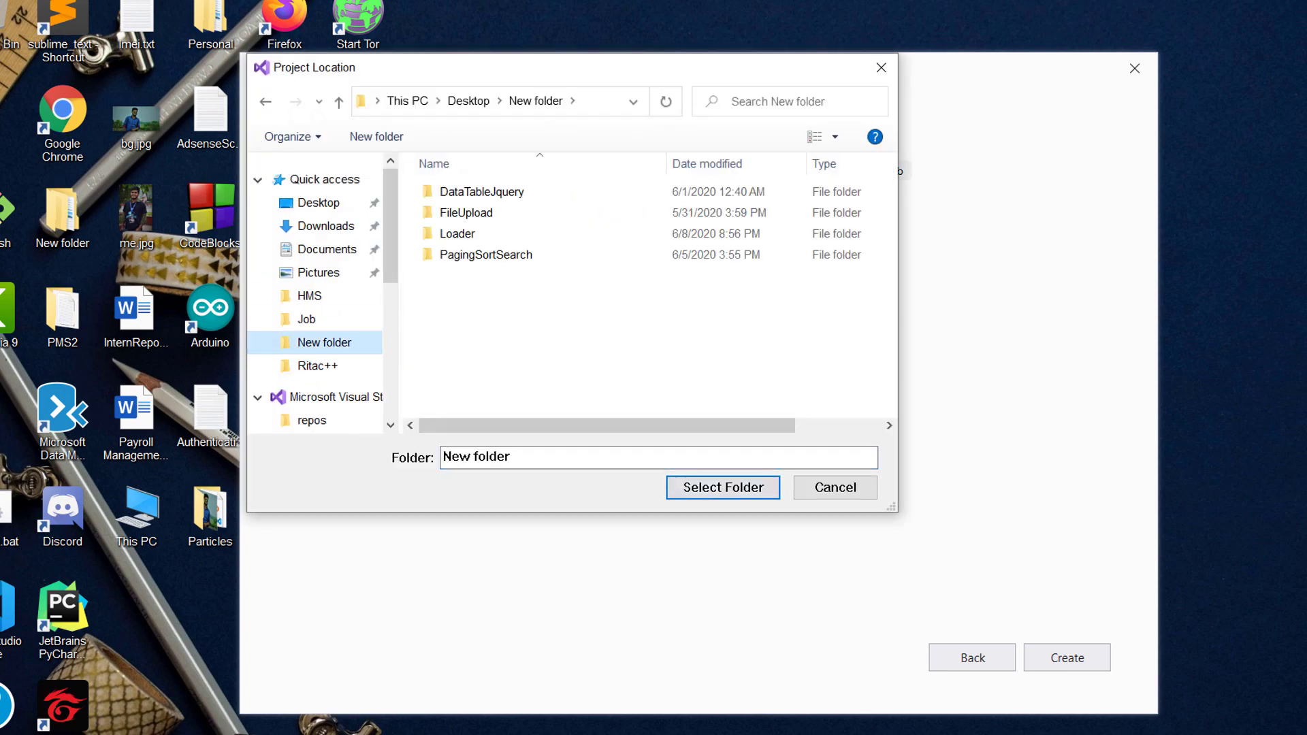
left_click(723, 487)
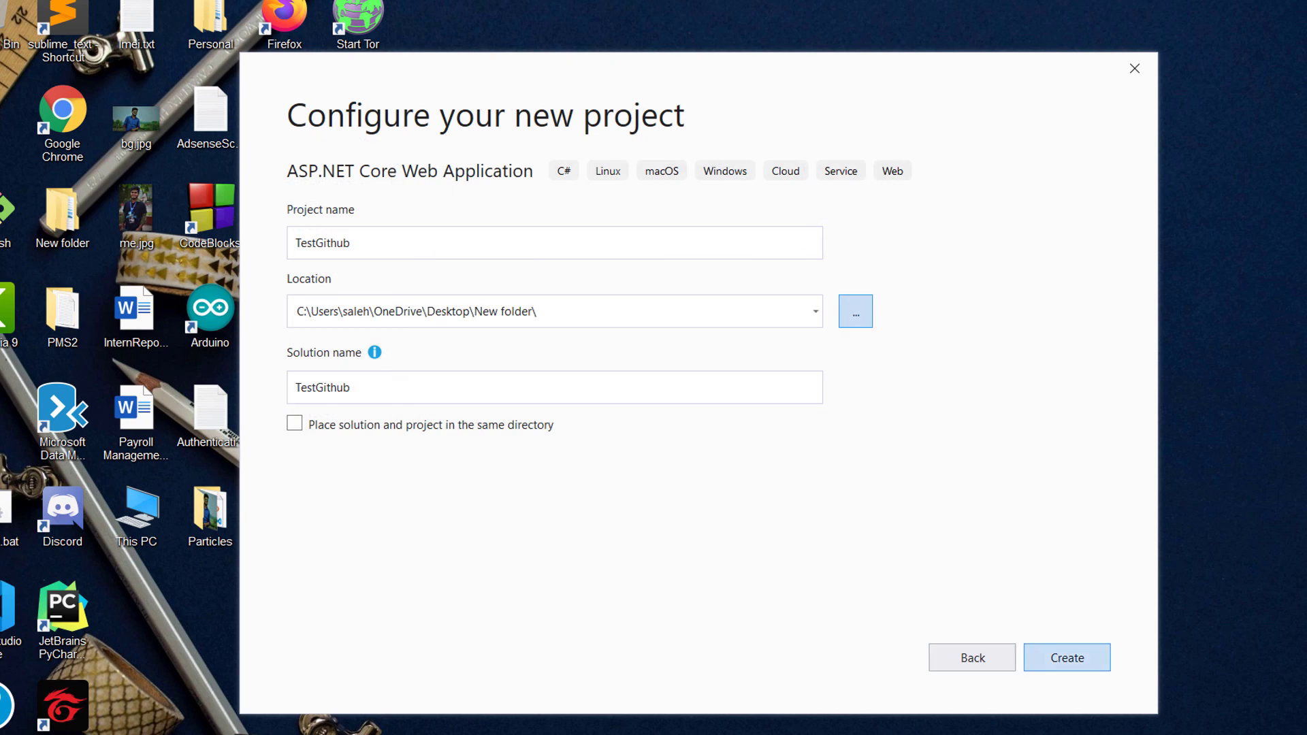
left_click(1067, 657)
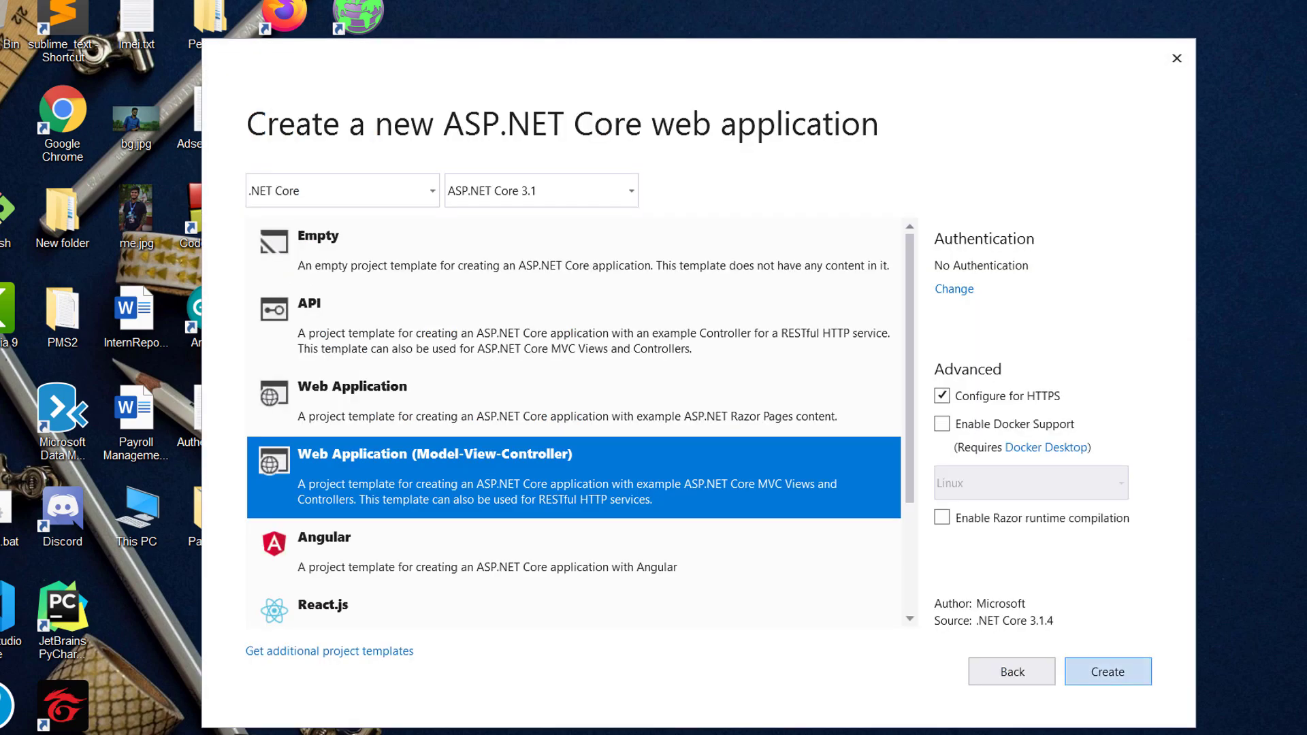
Step: Create the project with the Web Application (Model-View-Controller) template
key("Return")
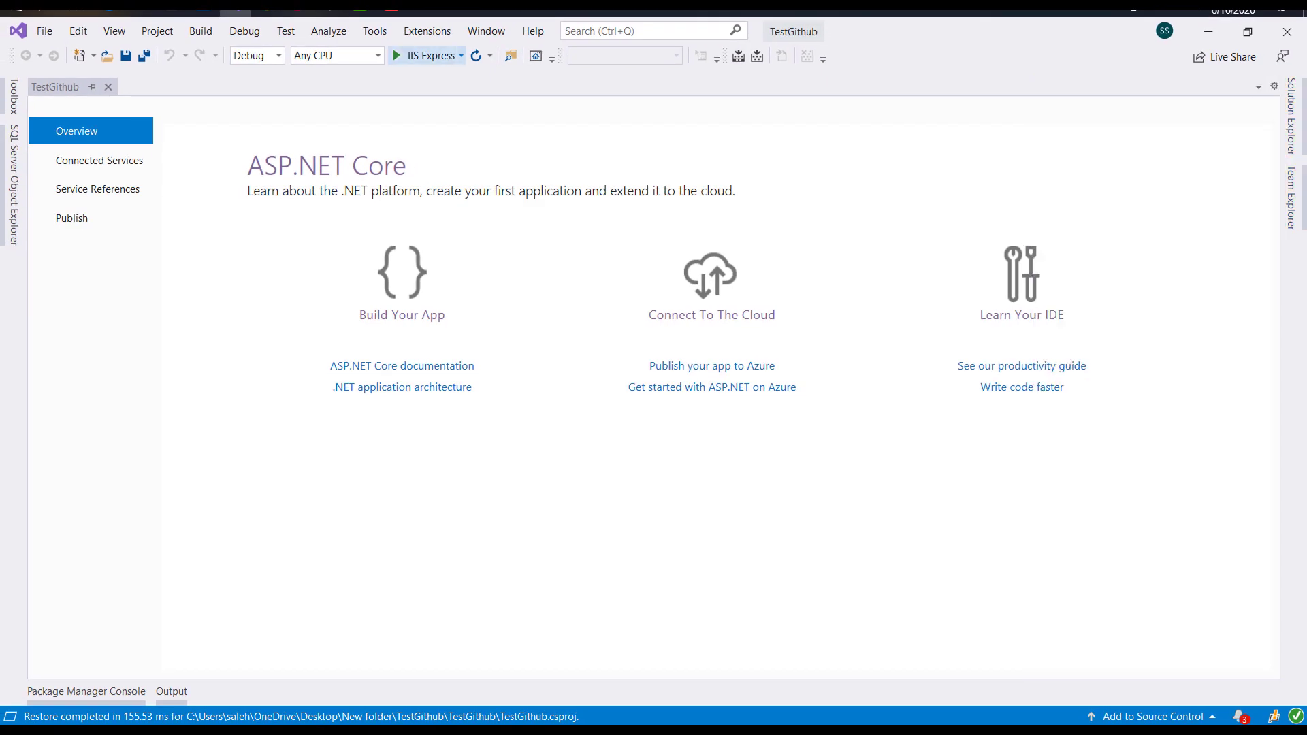
Step: Download GitHub Extension for Visual Studio from the Manage Extensions online list
left_click(427, 31)
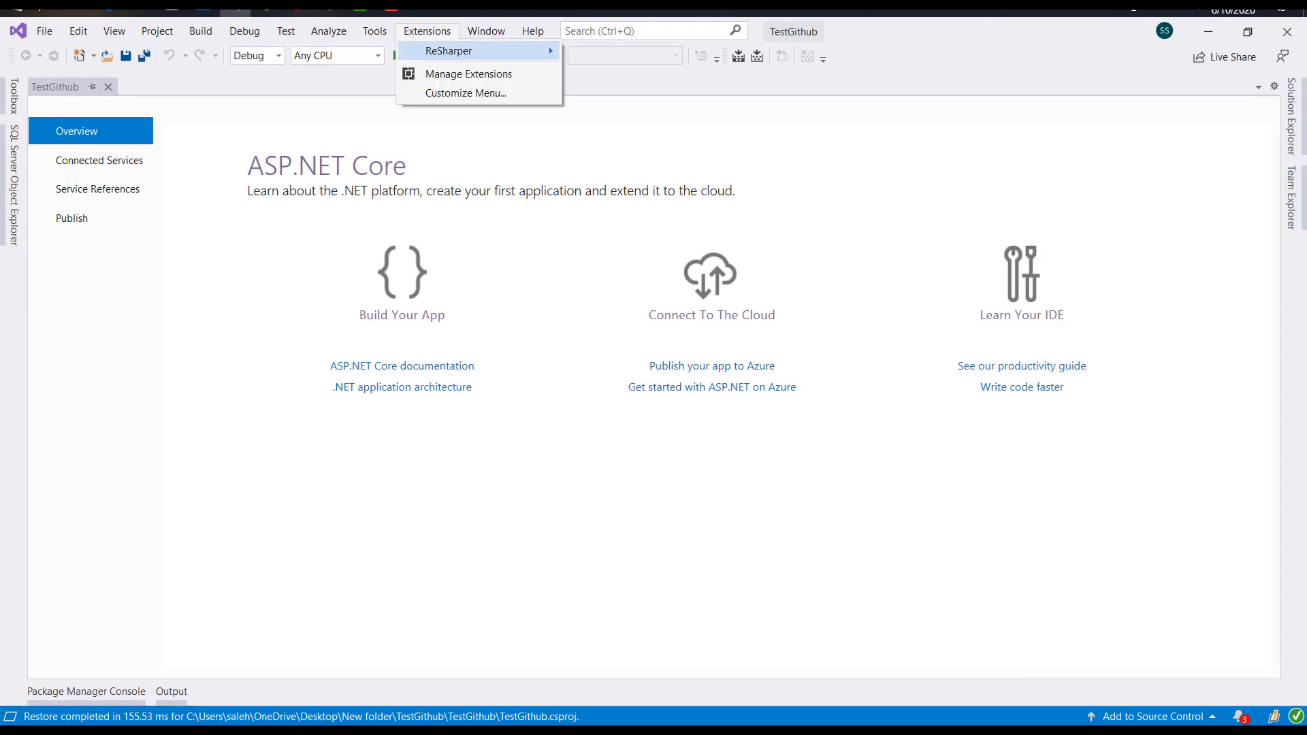
left_click(469, 74)
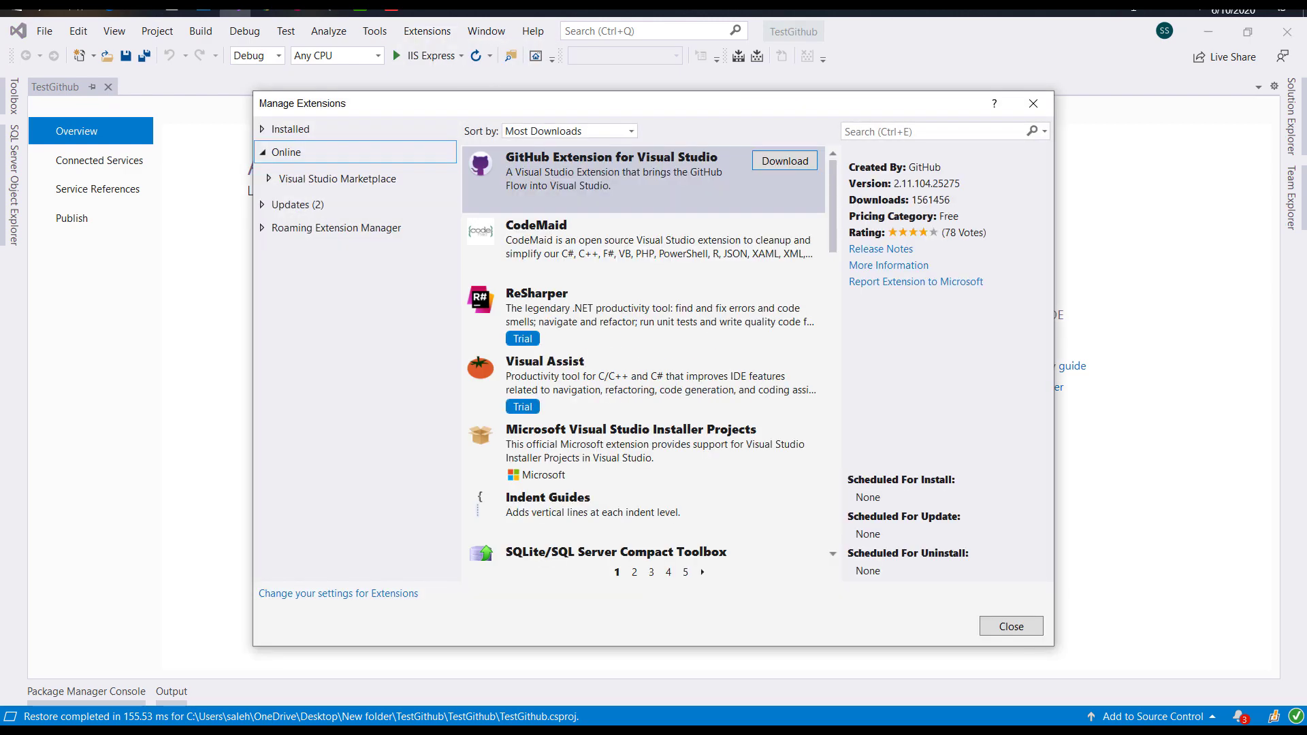
left_click(785, 160)
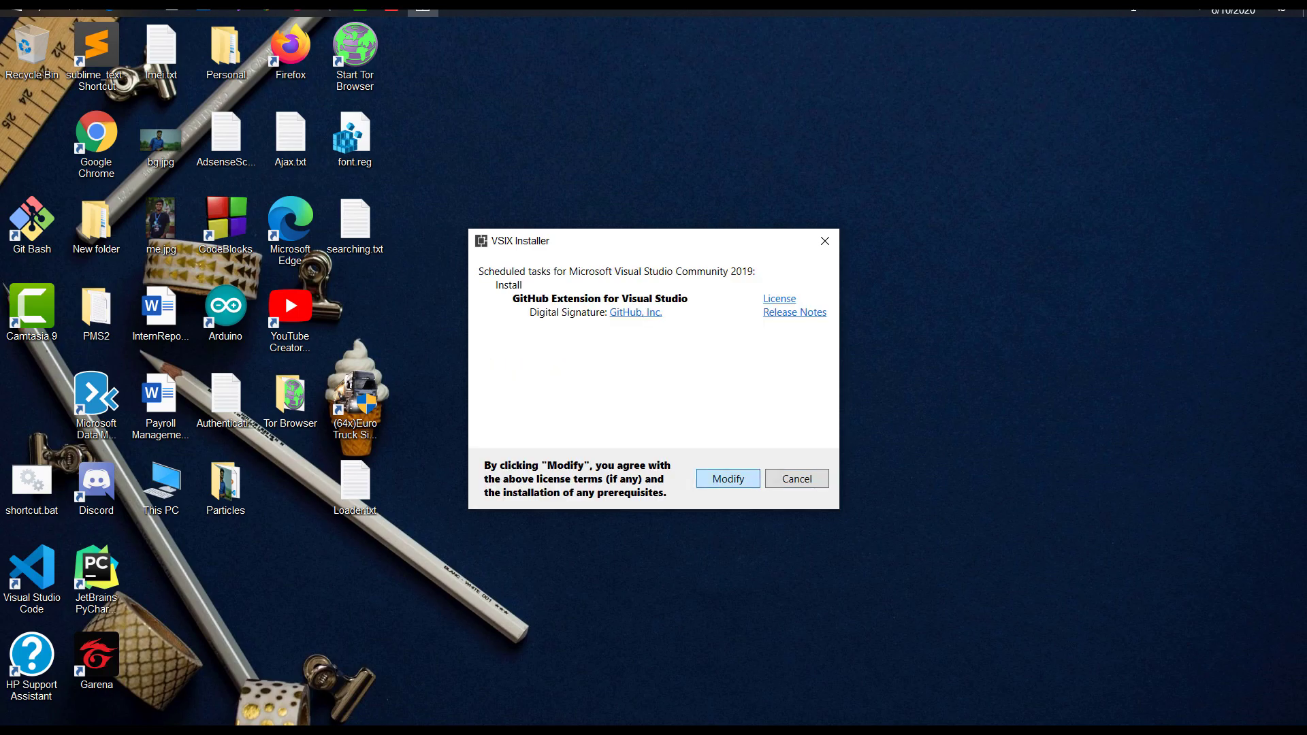
Step: Confirm Modify in the VSIX Installer to install the GitHub extension
key("Return")
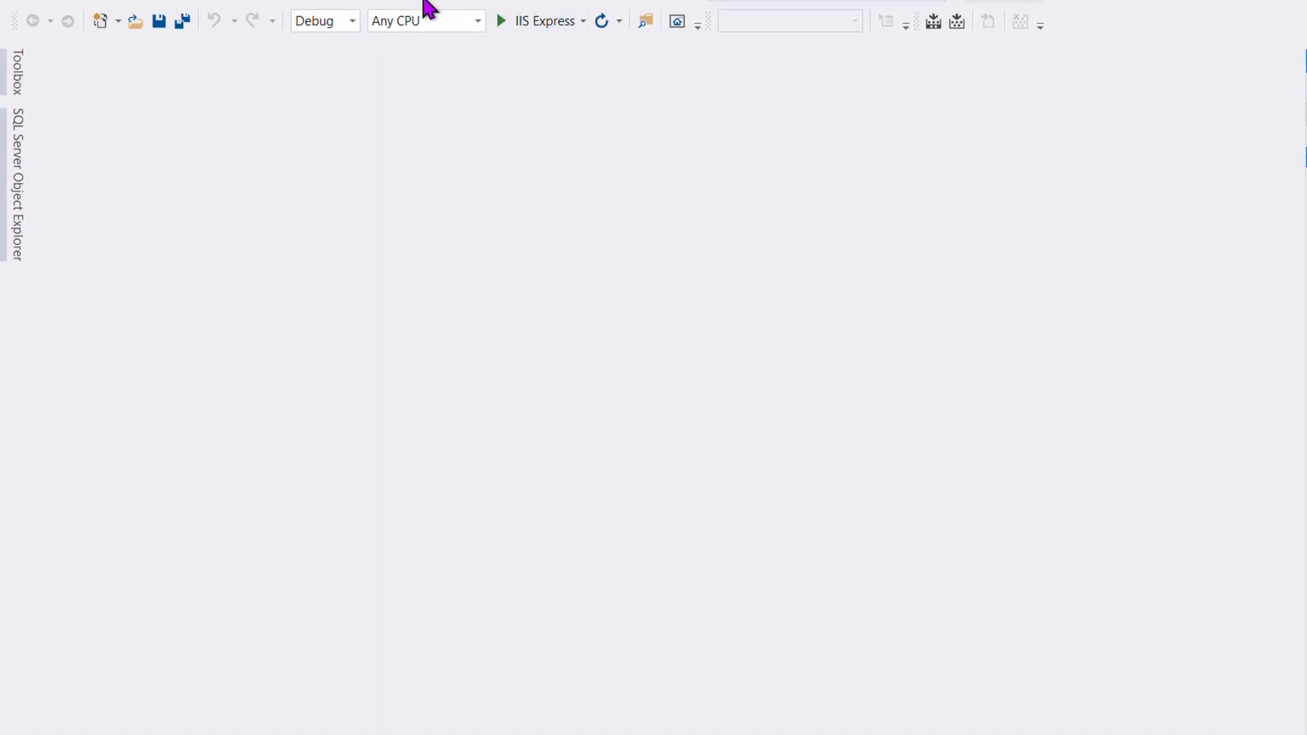
Step: Check that GitHub Extension for Visual Studio shows as installed, then close Manage Extensions
left_click(528, 2)
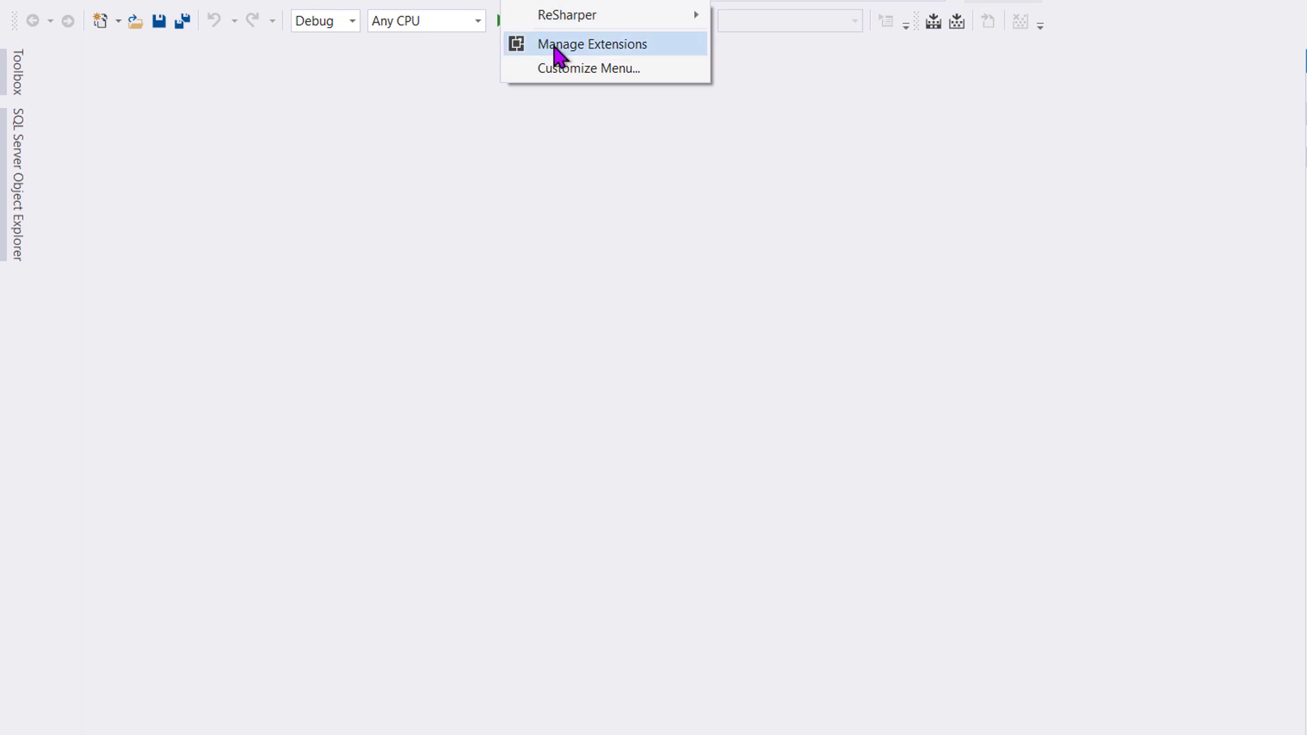
left_click(555, 47)
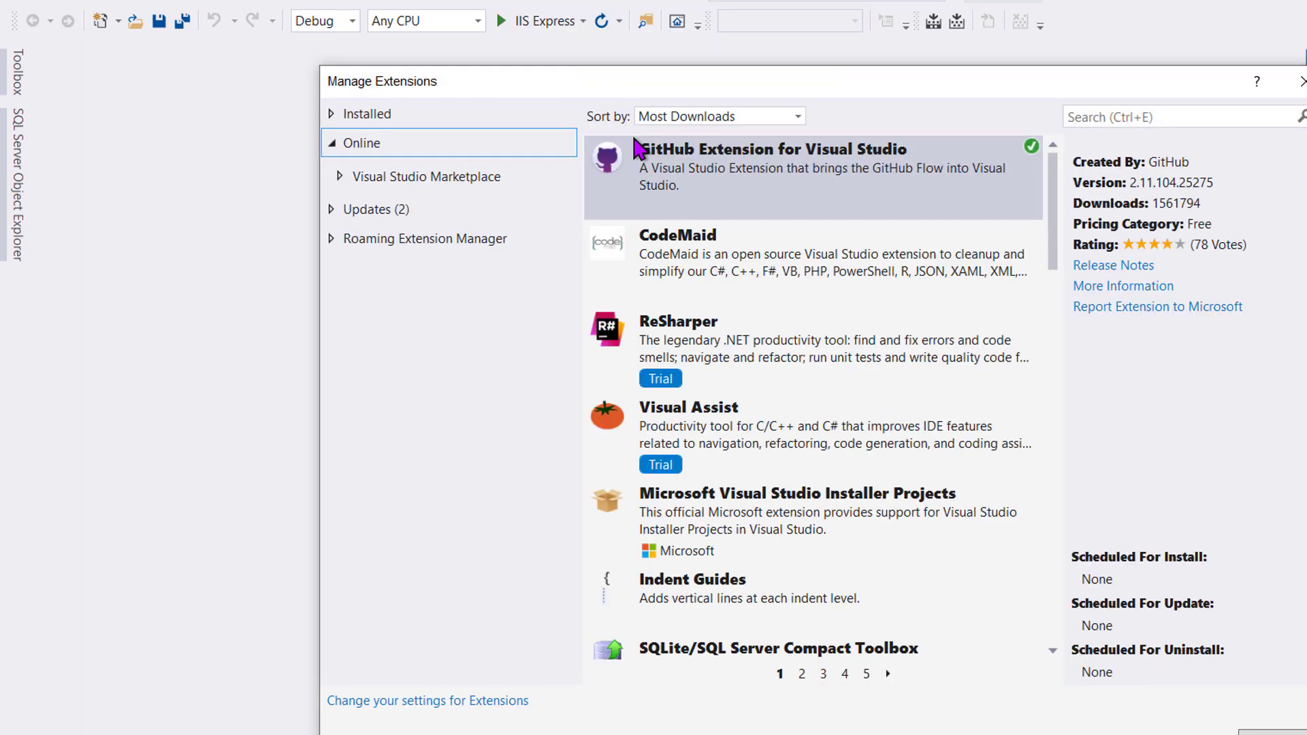
left_click(712, 197)
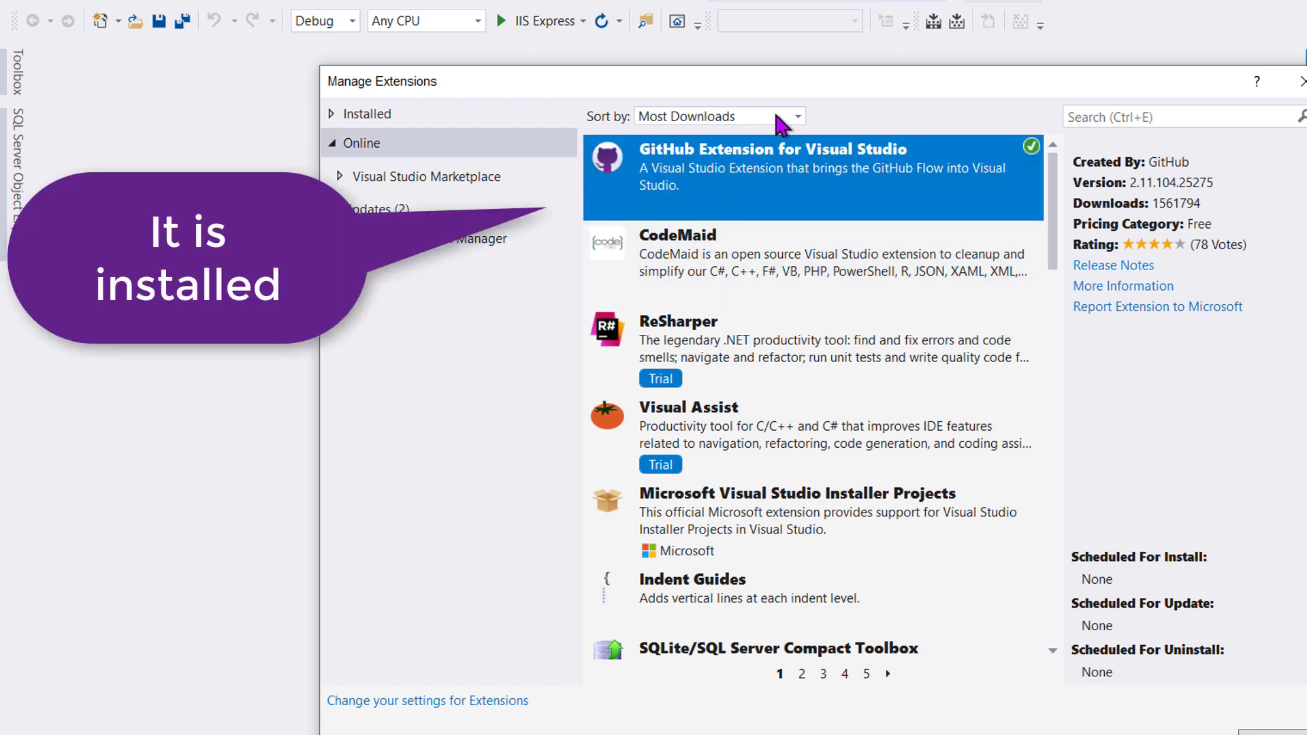
left_click(1272, 733)
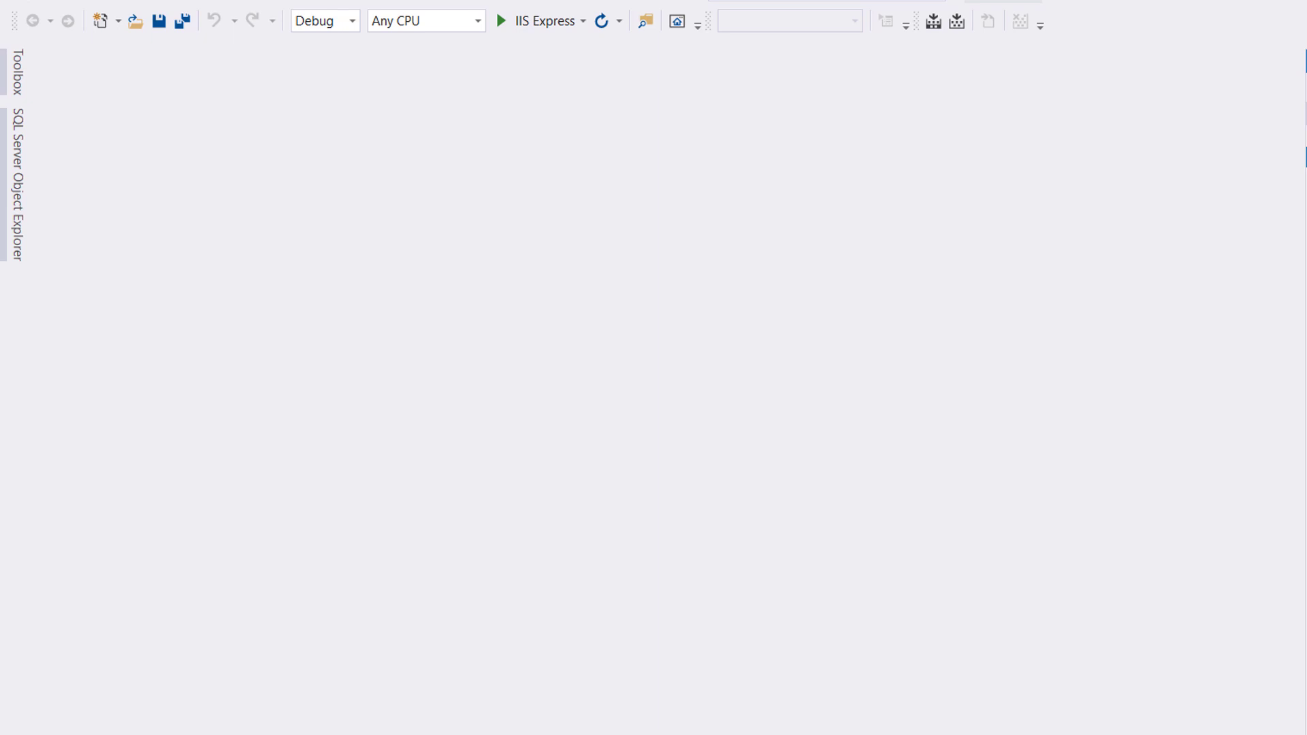
Step: Open Team Explorer's Connect page and start connecting a GitHub account
left_click(1255, 274)
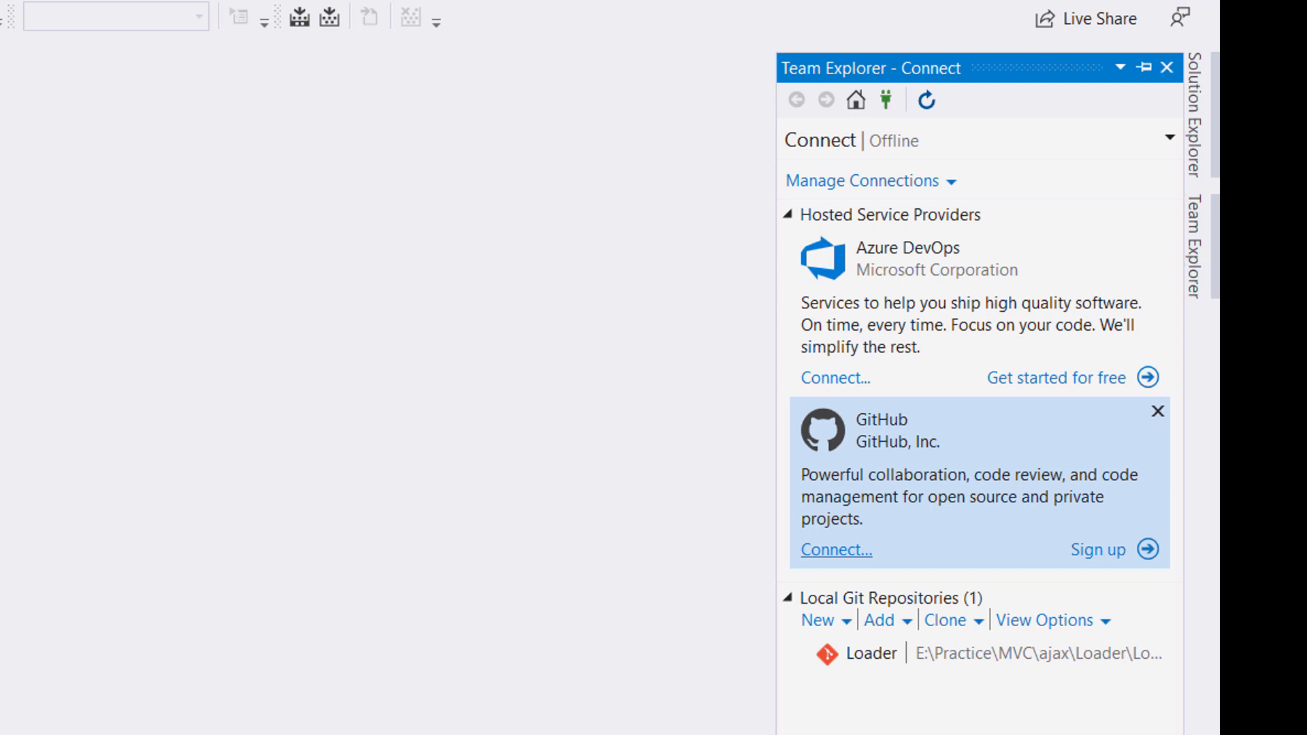
left_click(836, 550)
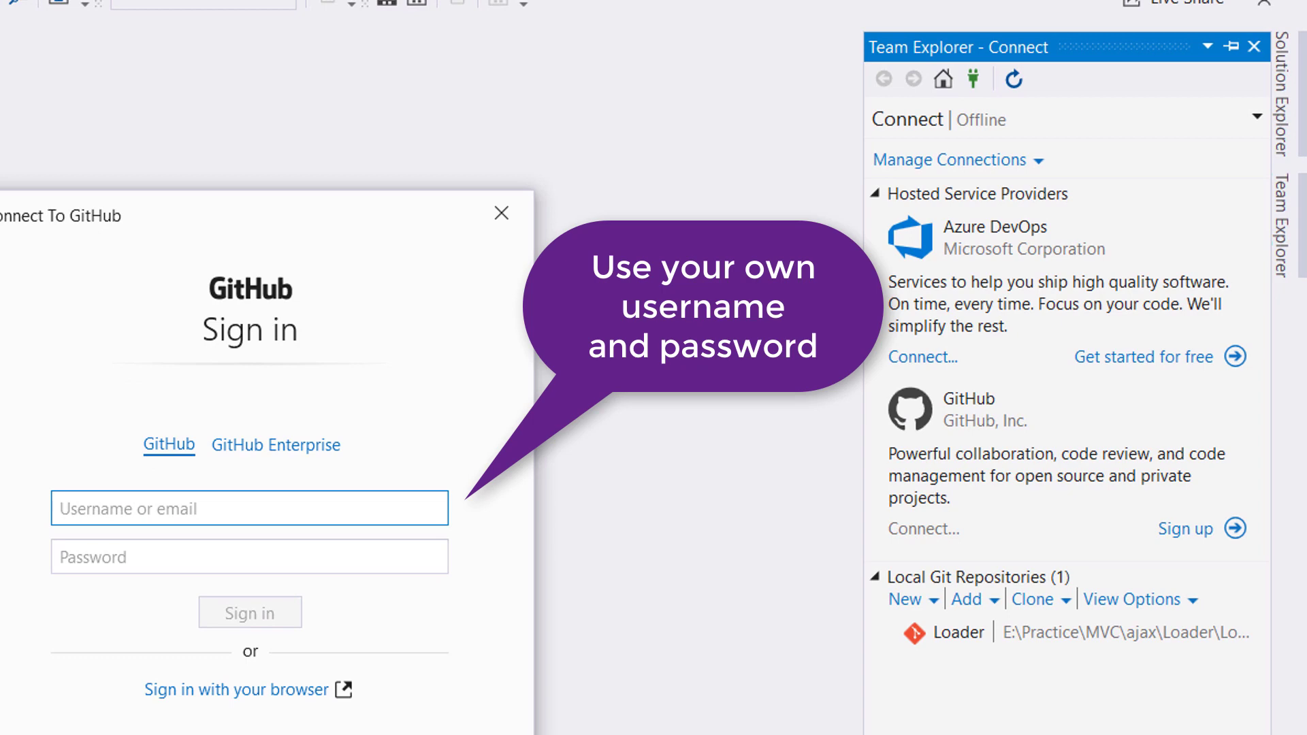
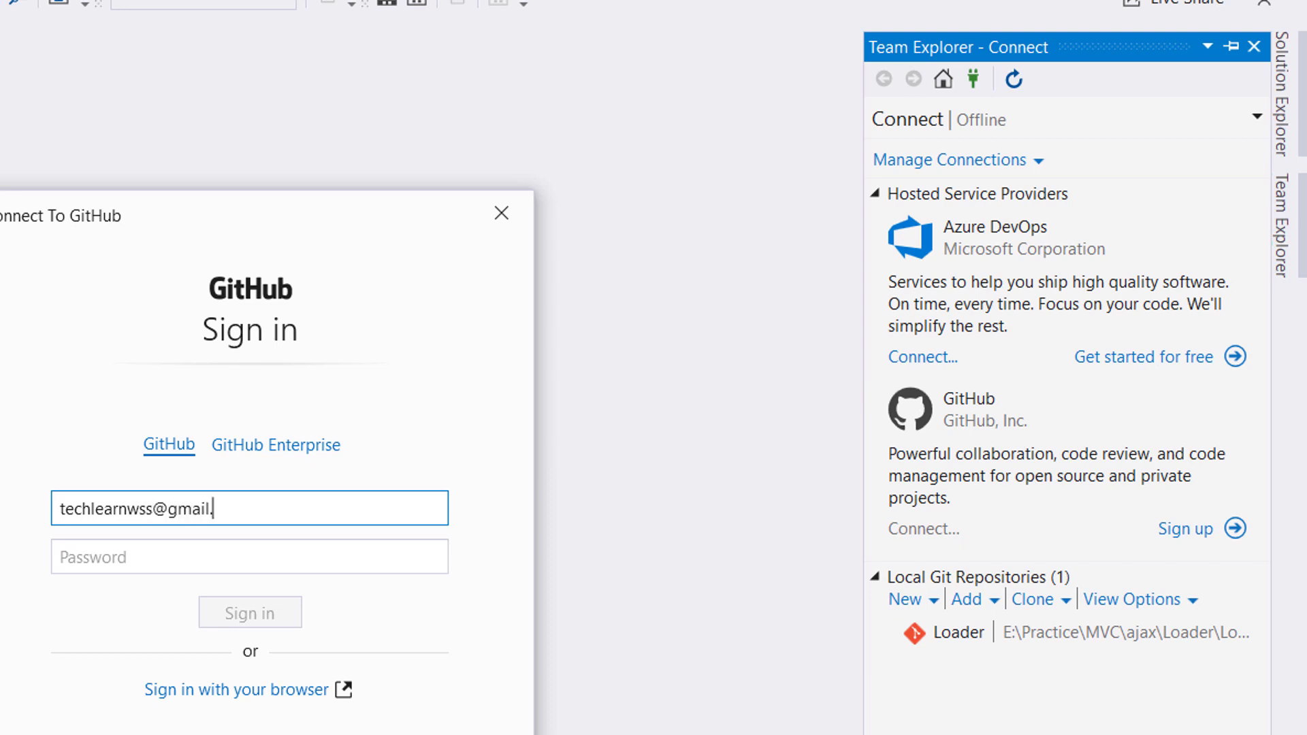
Step: Sign in to GitHub with the account's e-mail address and password
key("Tab")
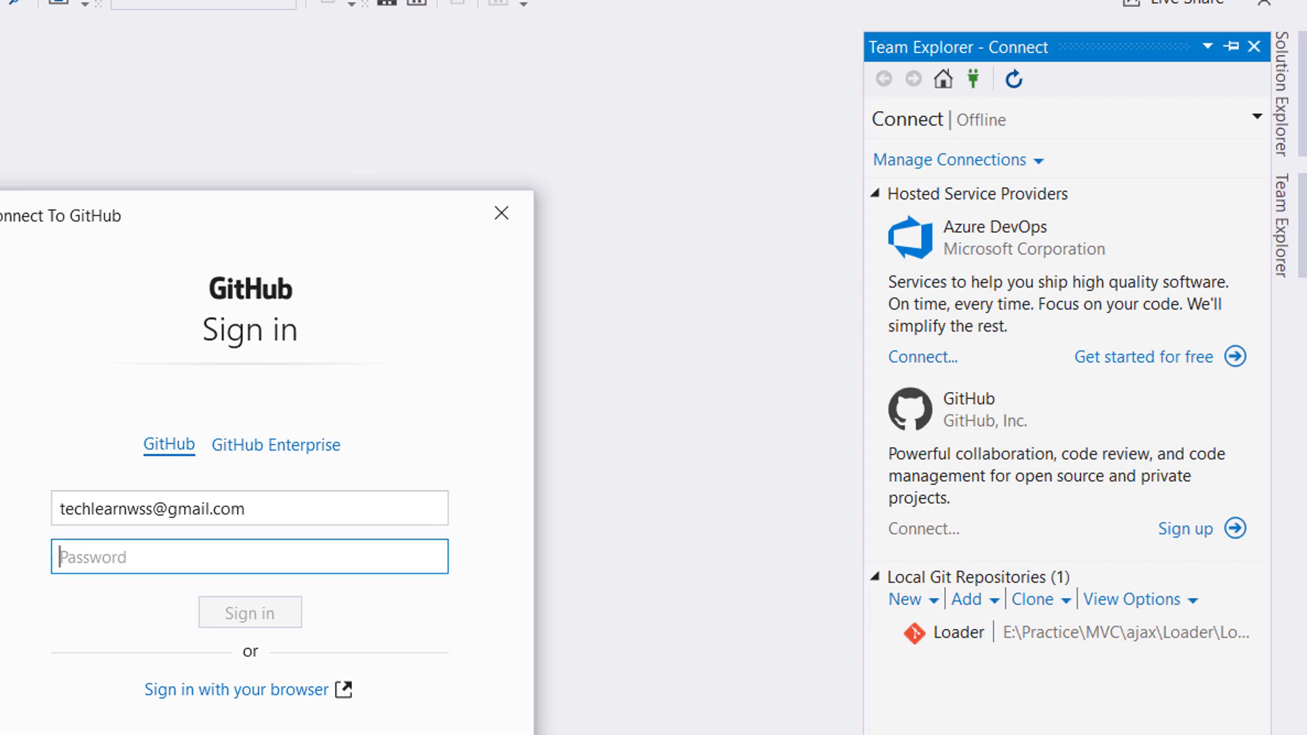
type("•••••••")
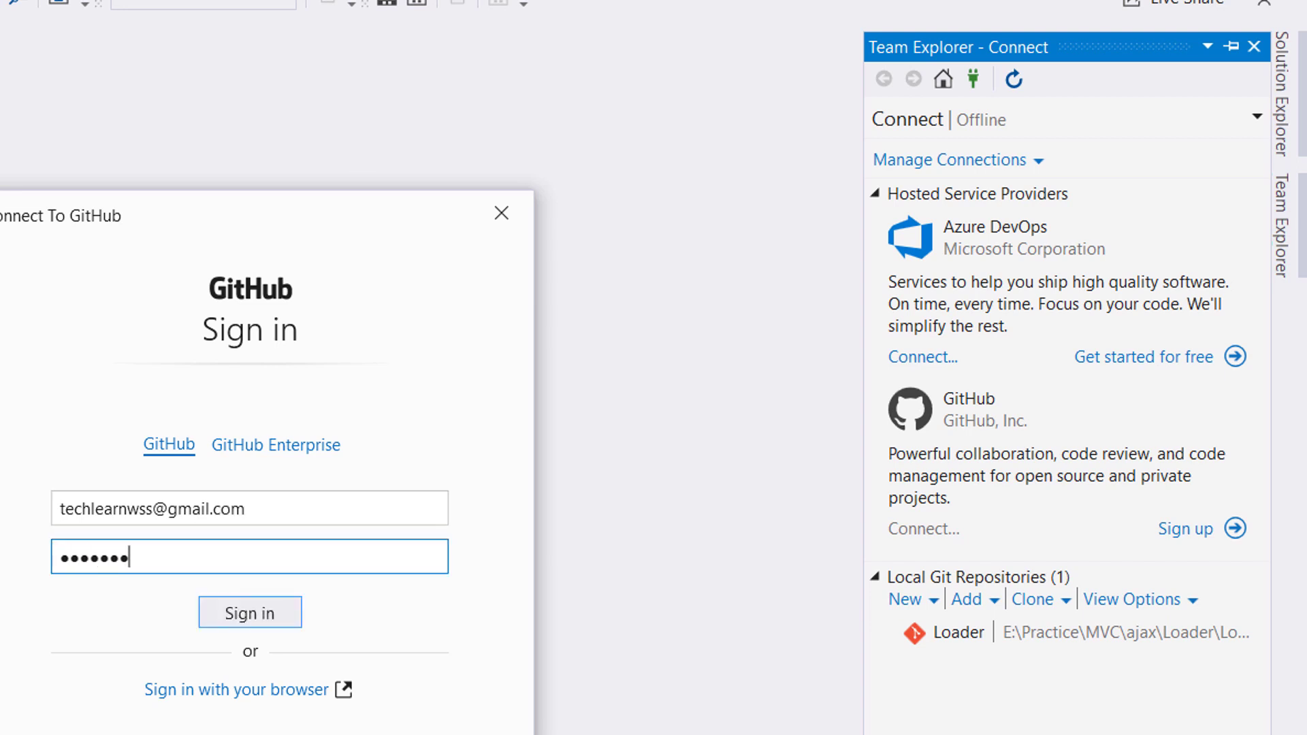
type("•")
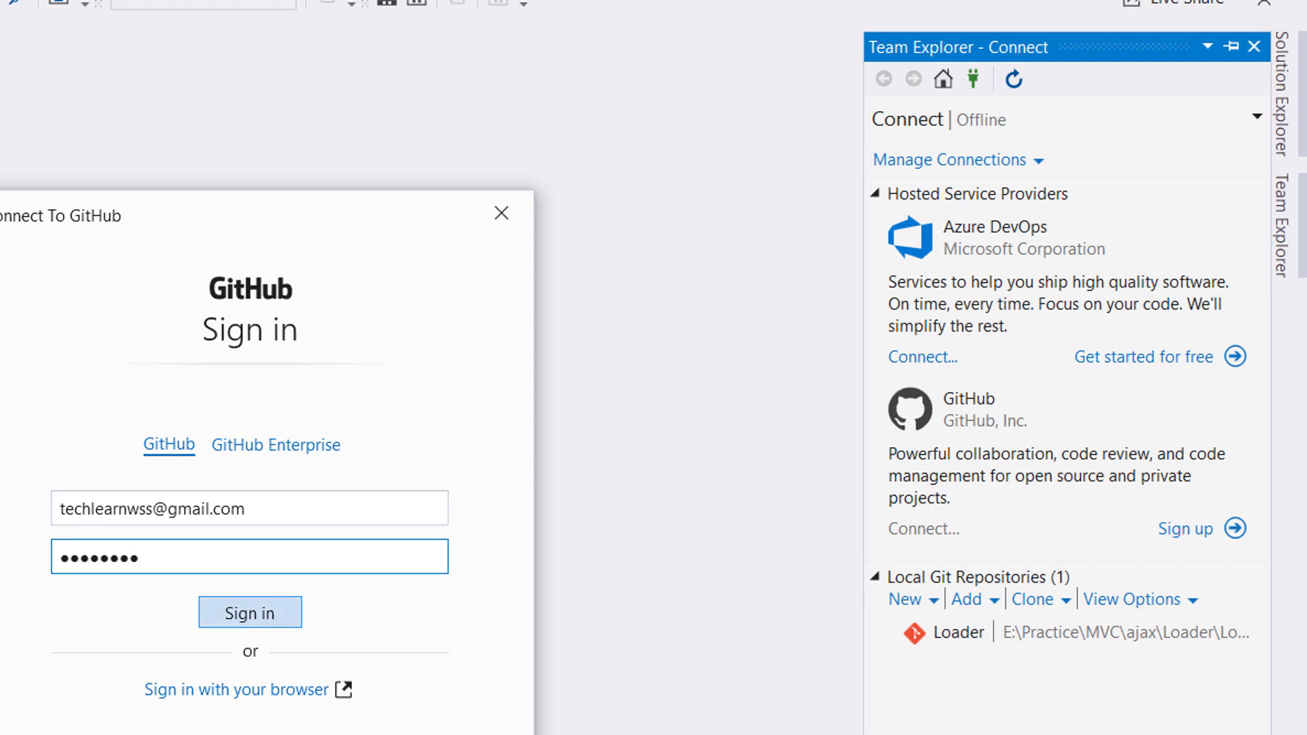
key("Return")
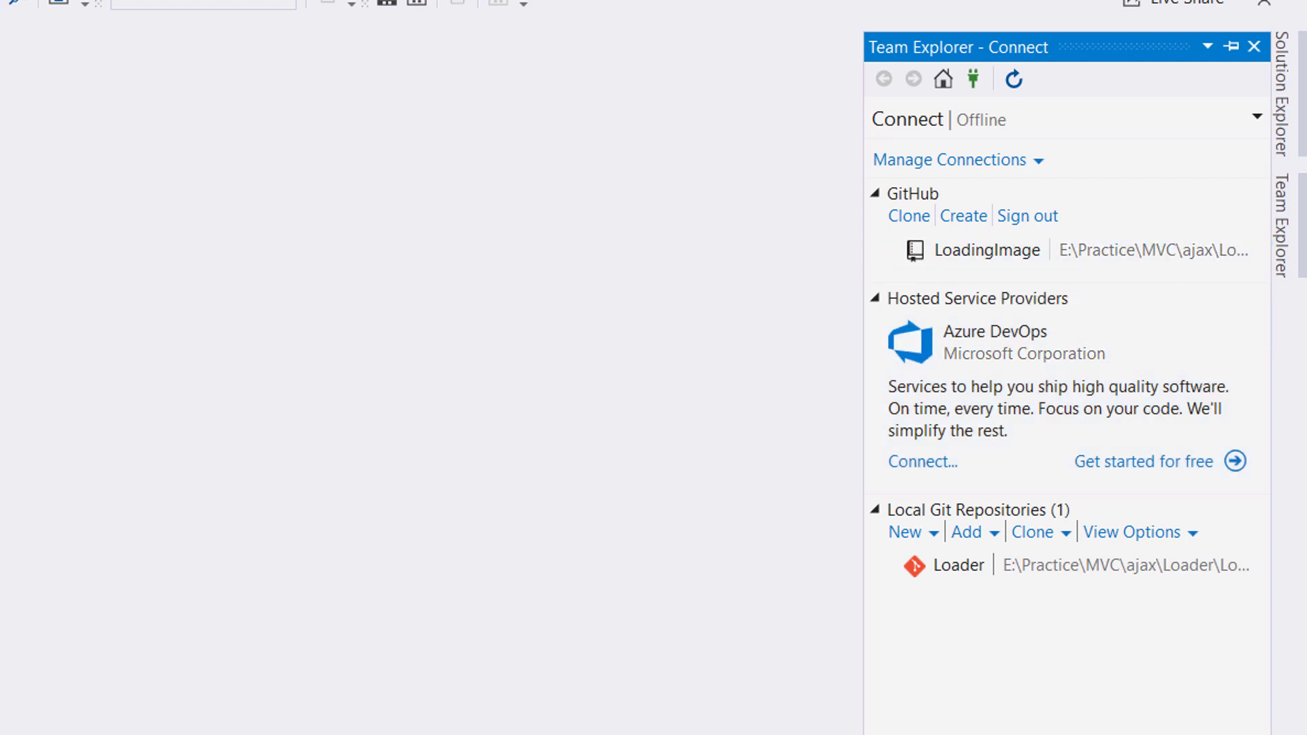
Step: Create a new GitHub repository named 'Test' with description 'Test Project'
left_click(987, 250)
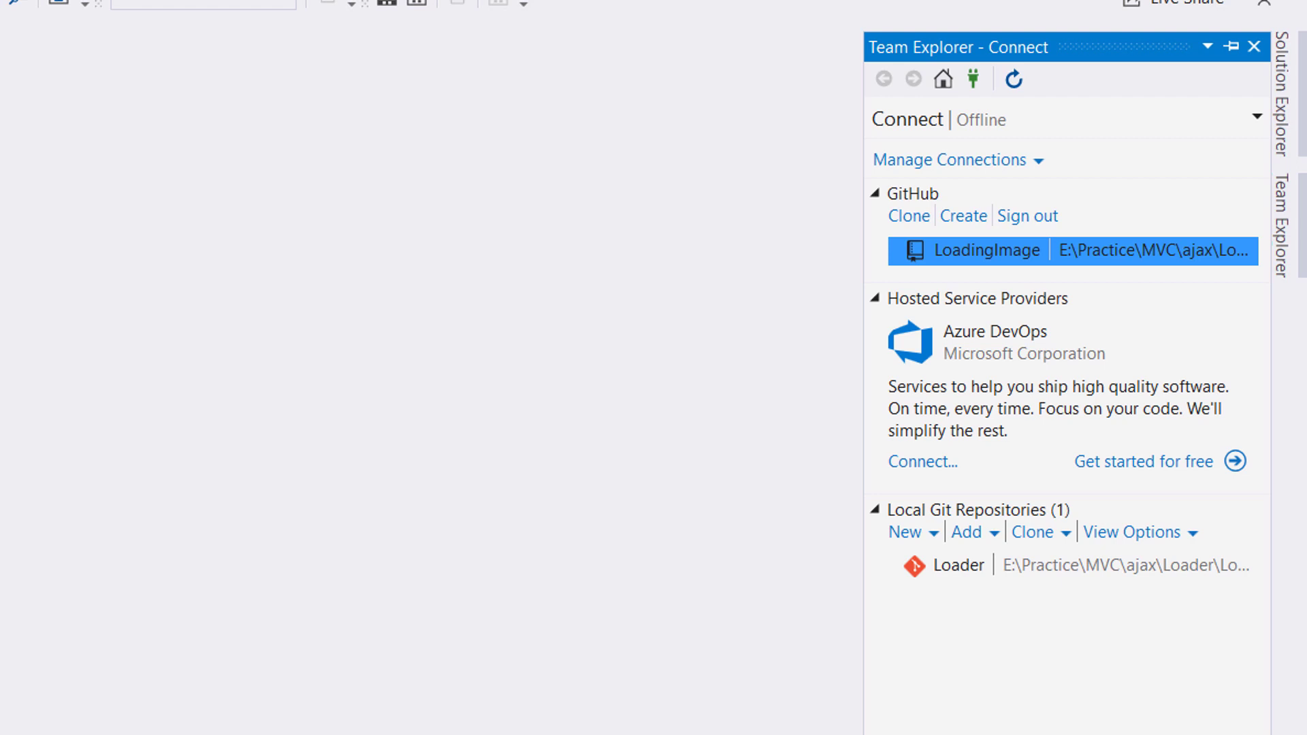
double_click(987, 251)
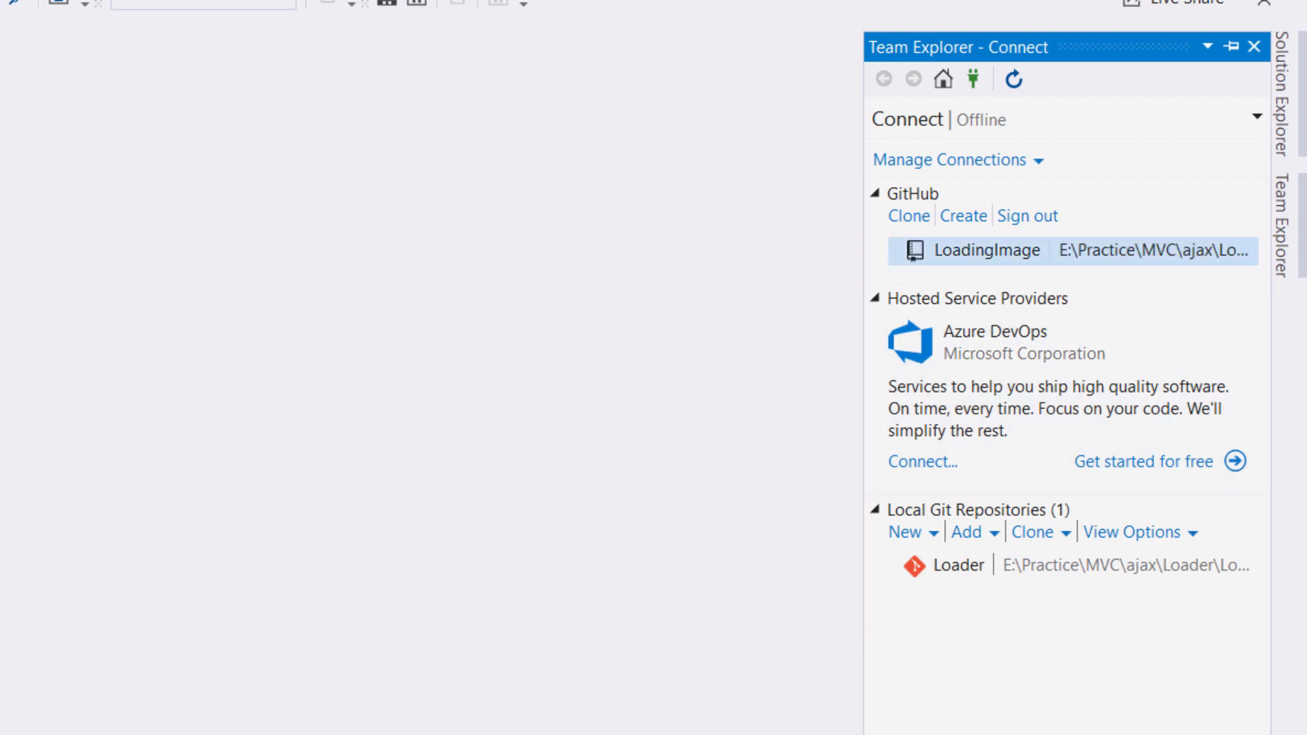
left_click(963, 216)
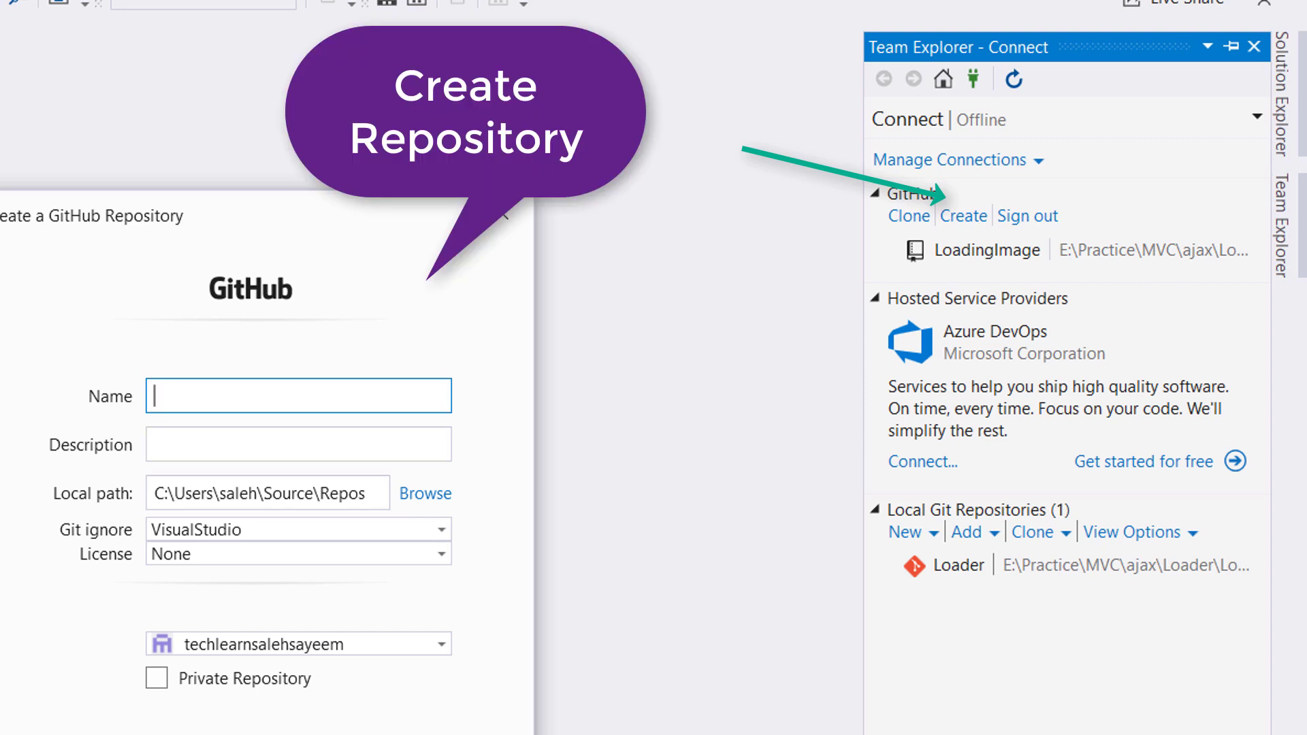
type("Test")
key("Tab")
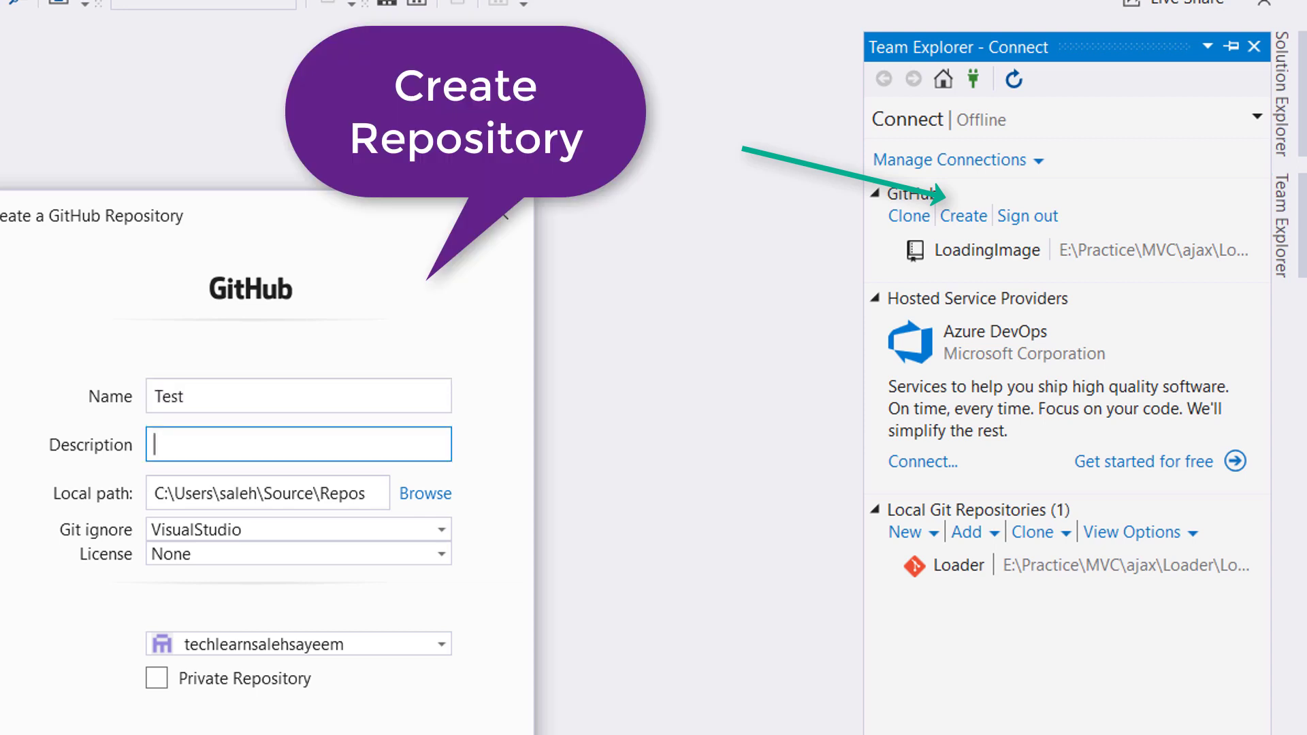
type("Test")
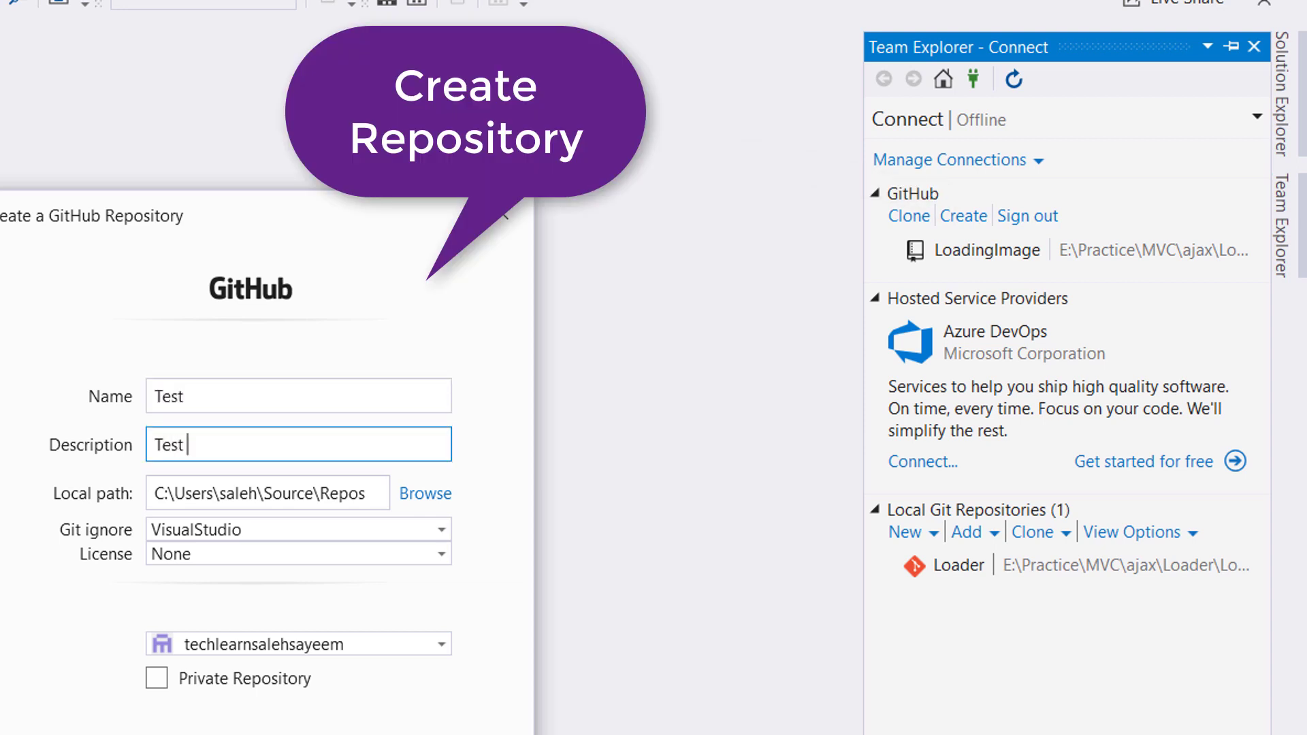
type(" Project")
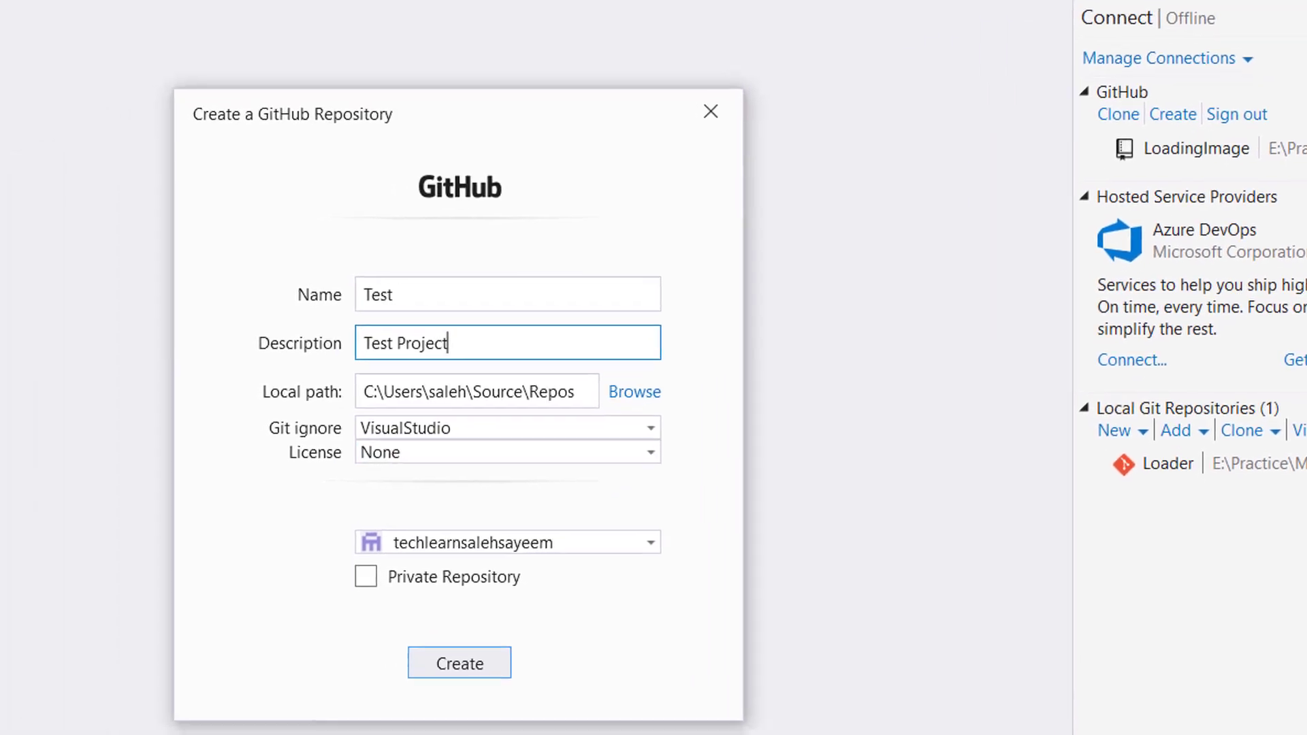
key("Return")
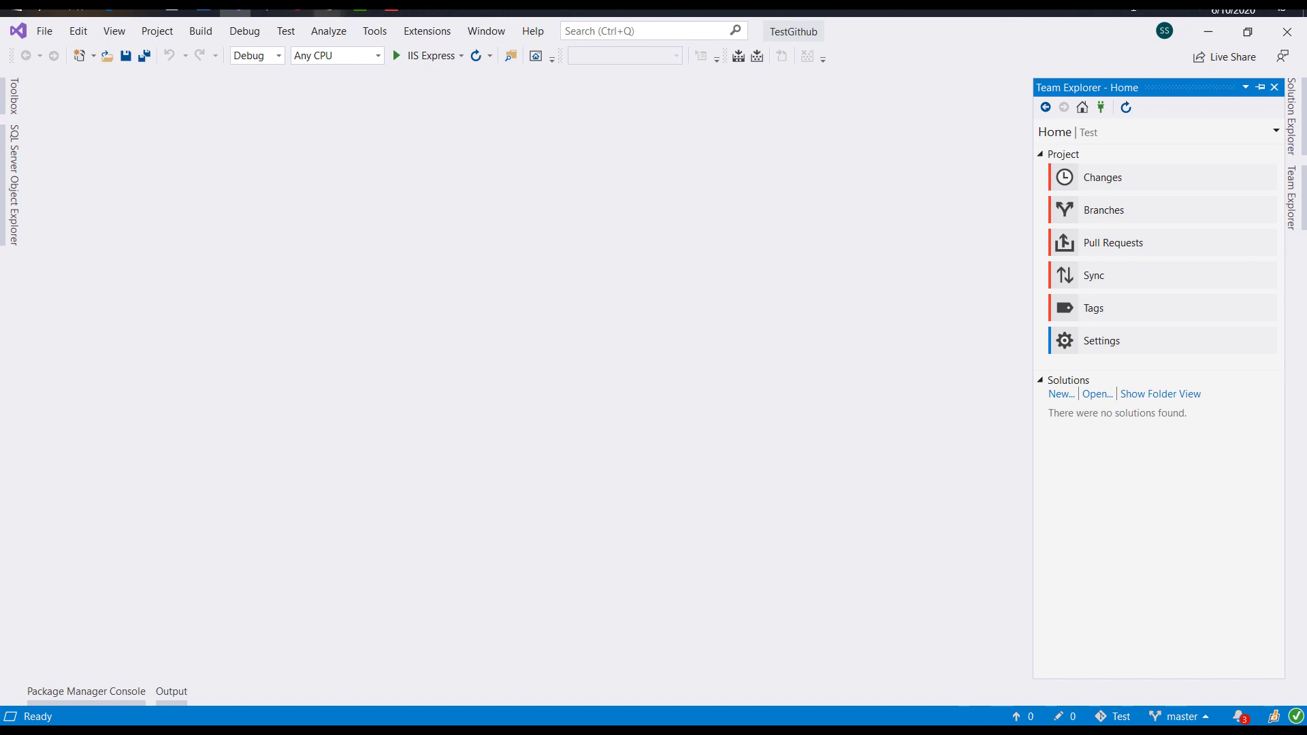
Step: Reload the GitHub profile, open the Test repository's .gitignore and README.md files, then return to Visual Studio
mouse_move(326, 11)
left_click(416, 82)
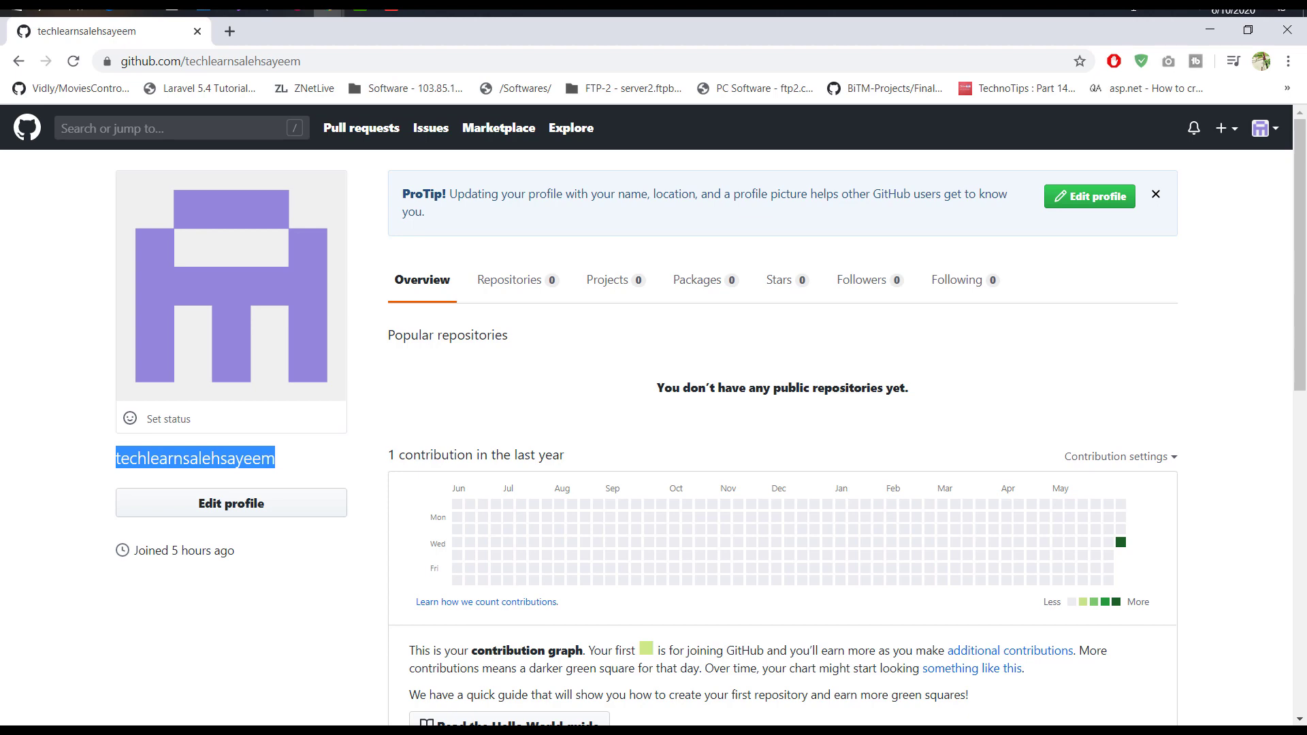
left_click(74, 62)
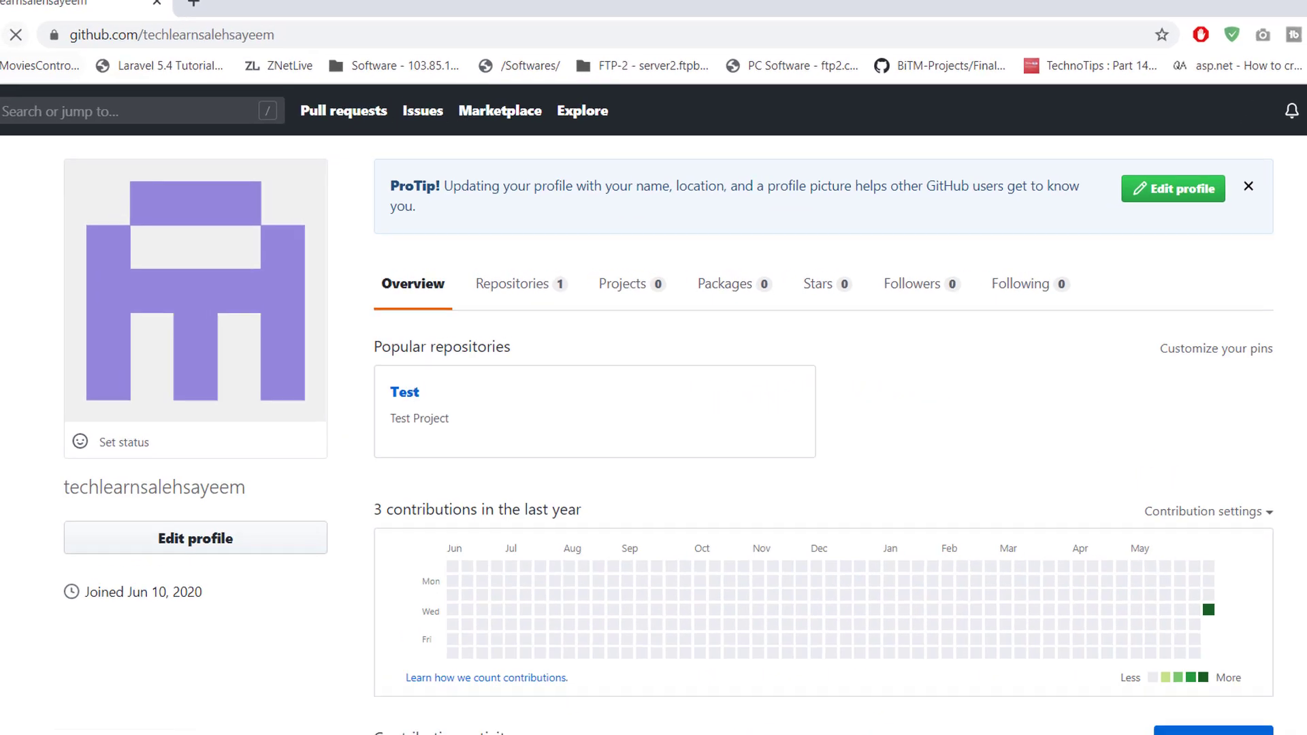
left_click(512, 284)
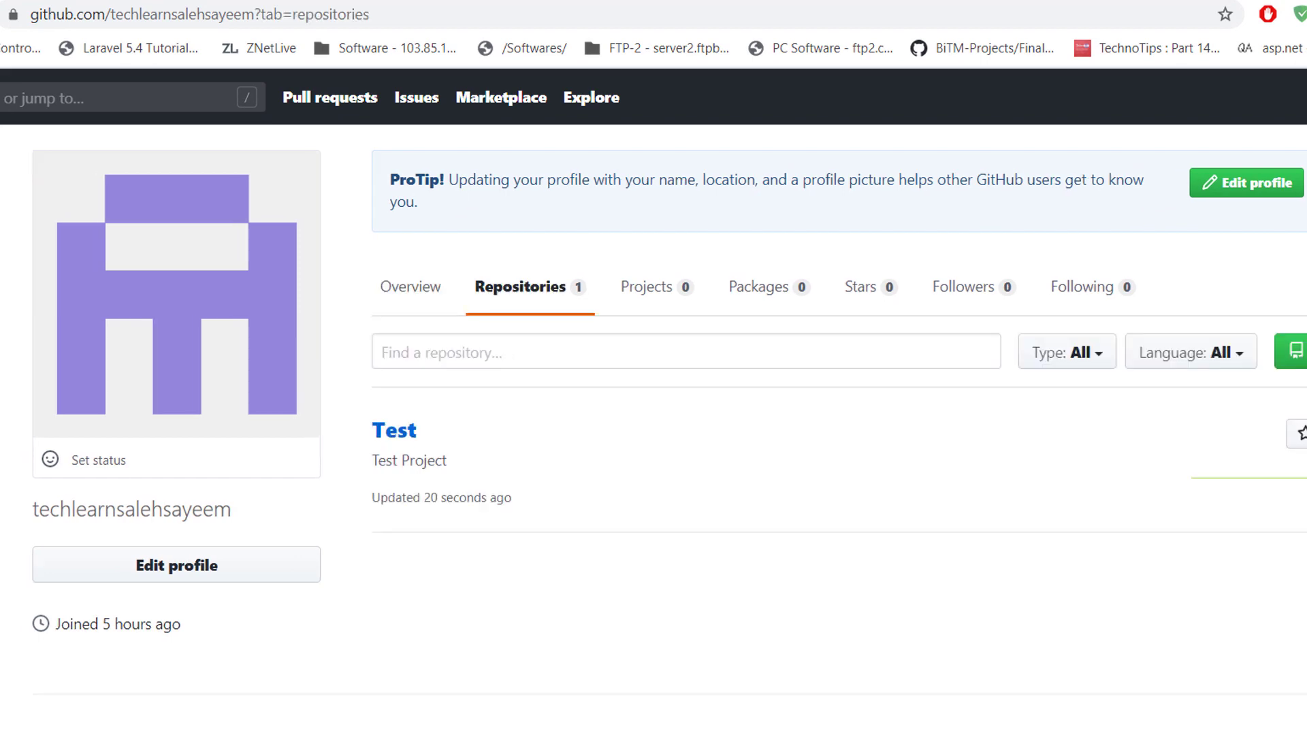
left_click(394, 431)
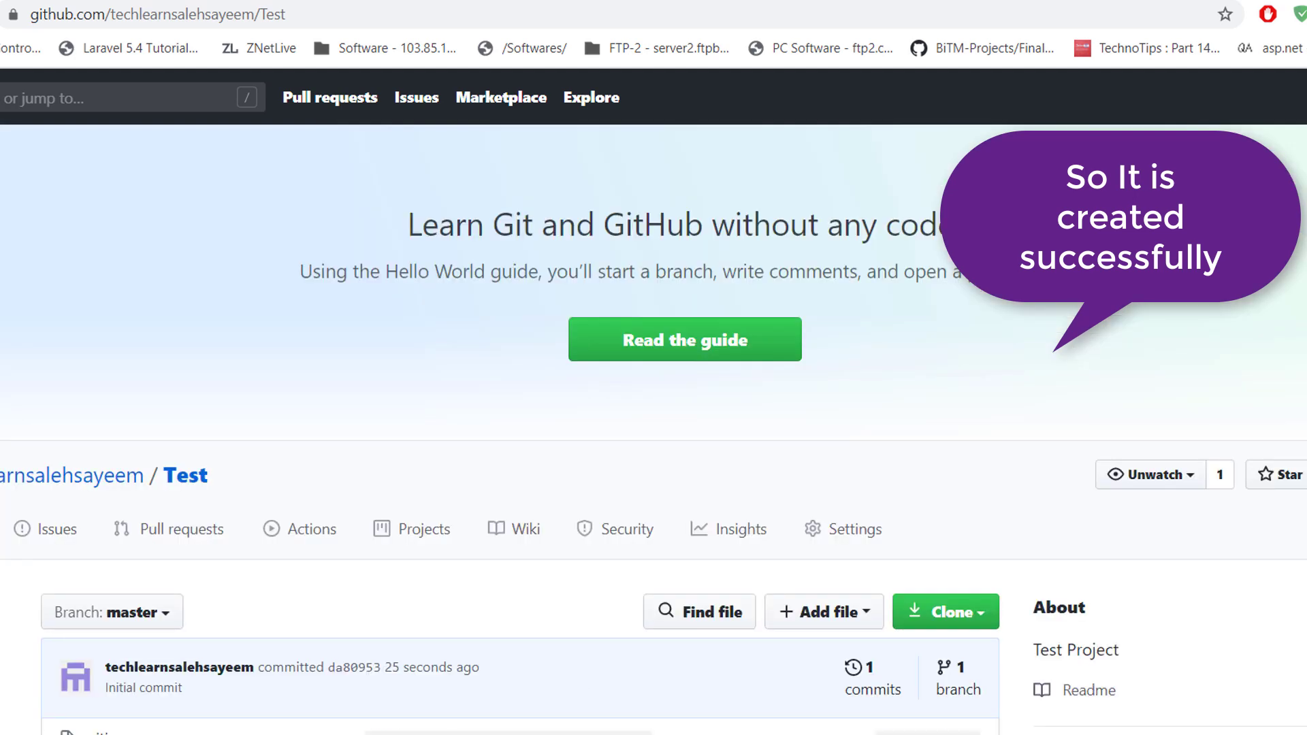
scroll(654, 401, "down", 4)
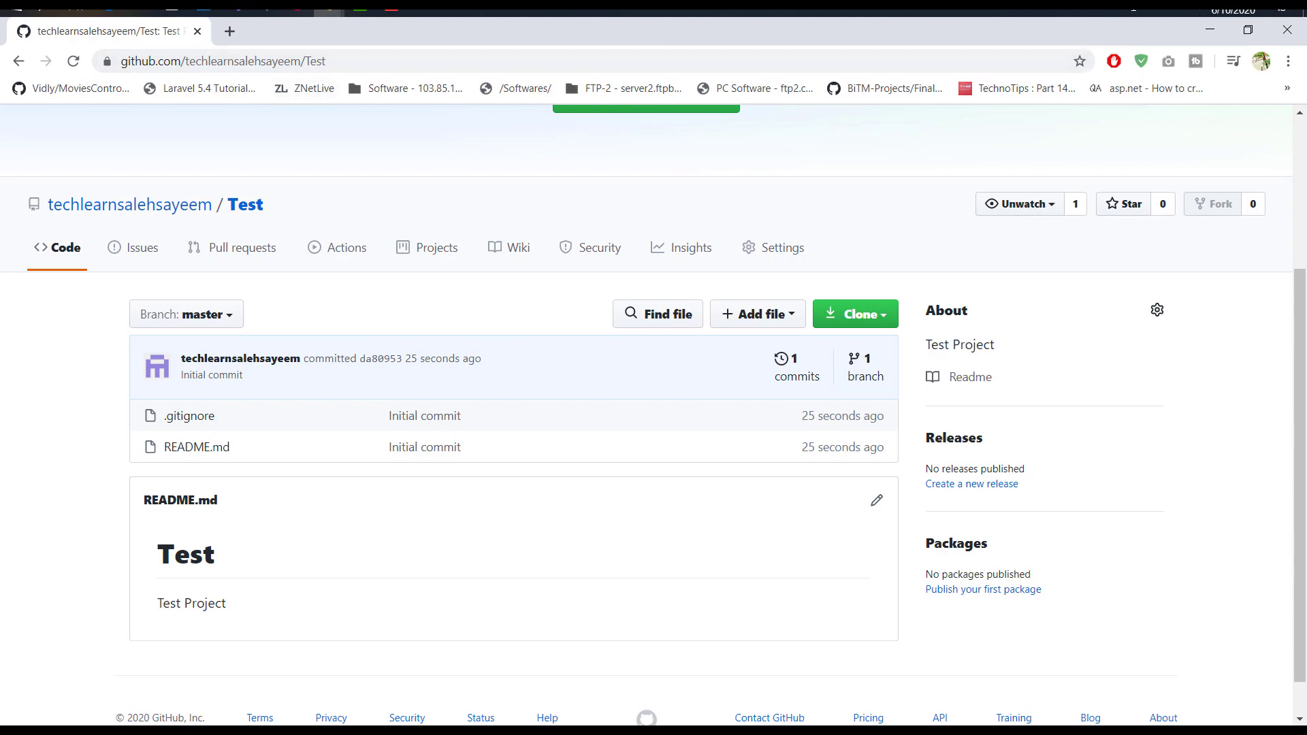
left_click(235, 8)
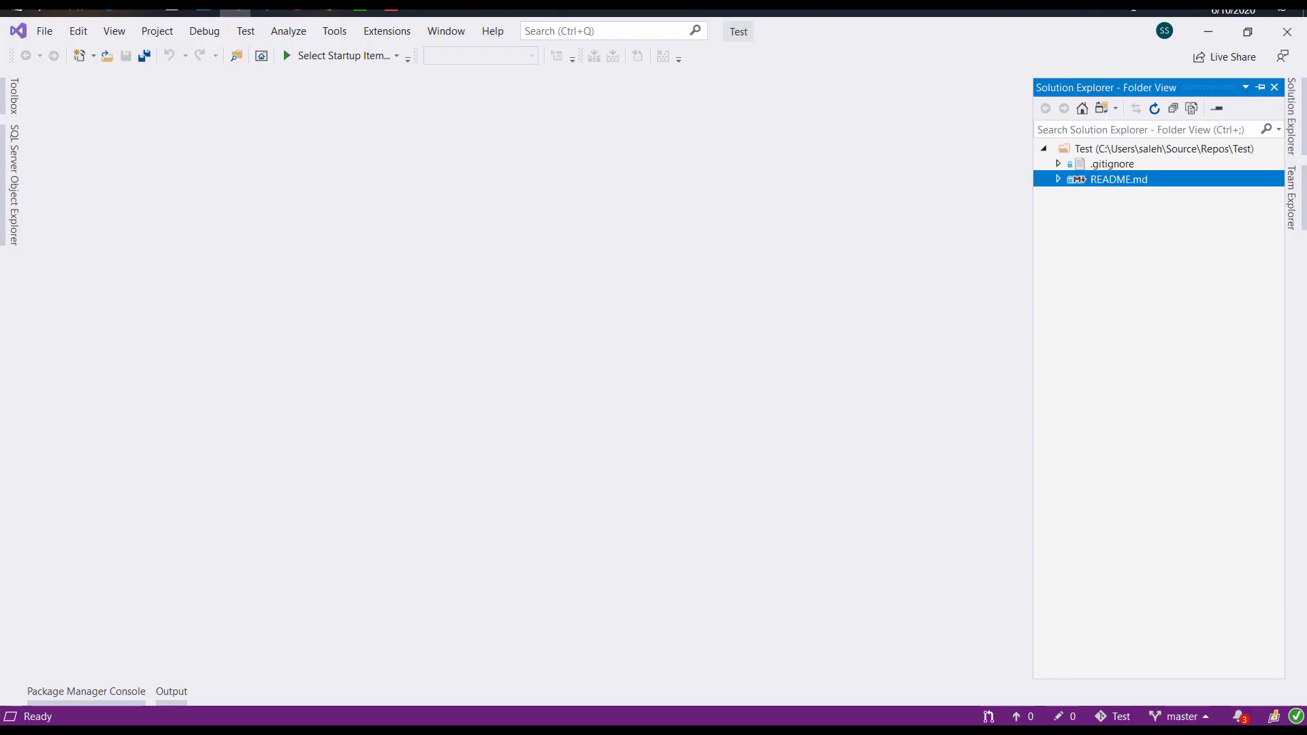
Step: Add a new file Index.cshtml to the Test folder, write <h1>Hello</h1>, and save
left_click(1103, 148)
right_click(1103, 149)
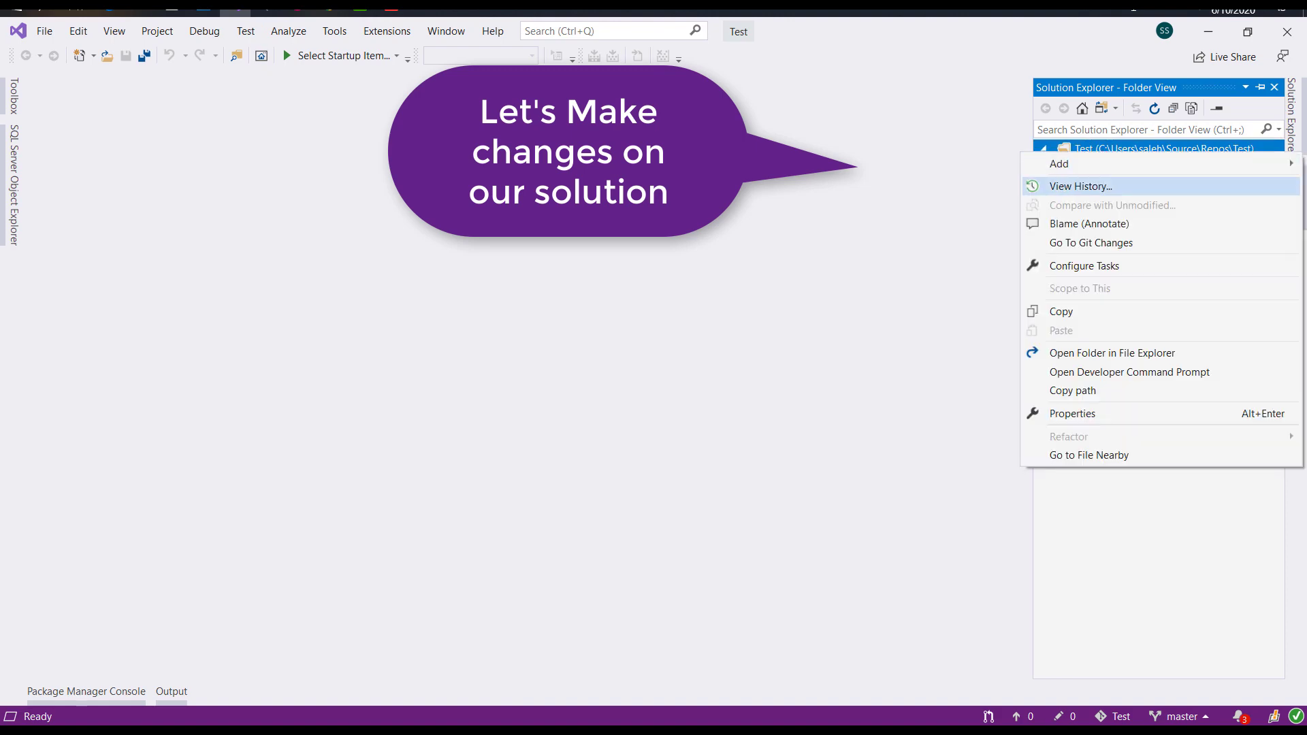
mouse_move(1063, 164)
left_click(909, 166)
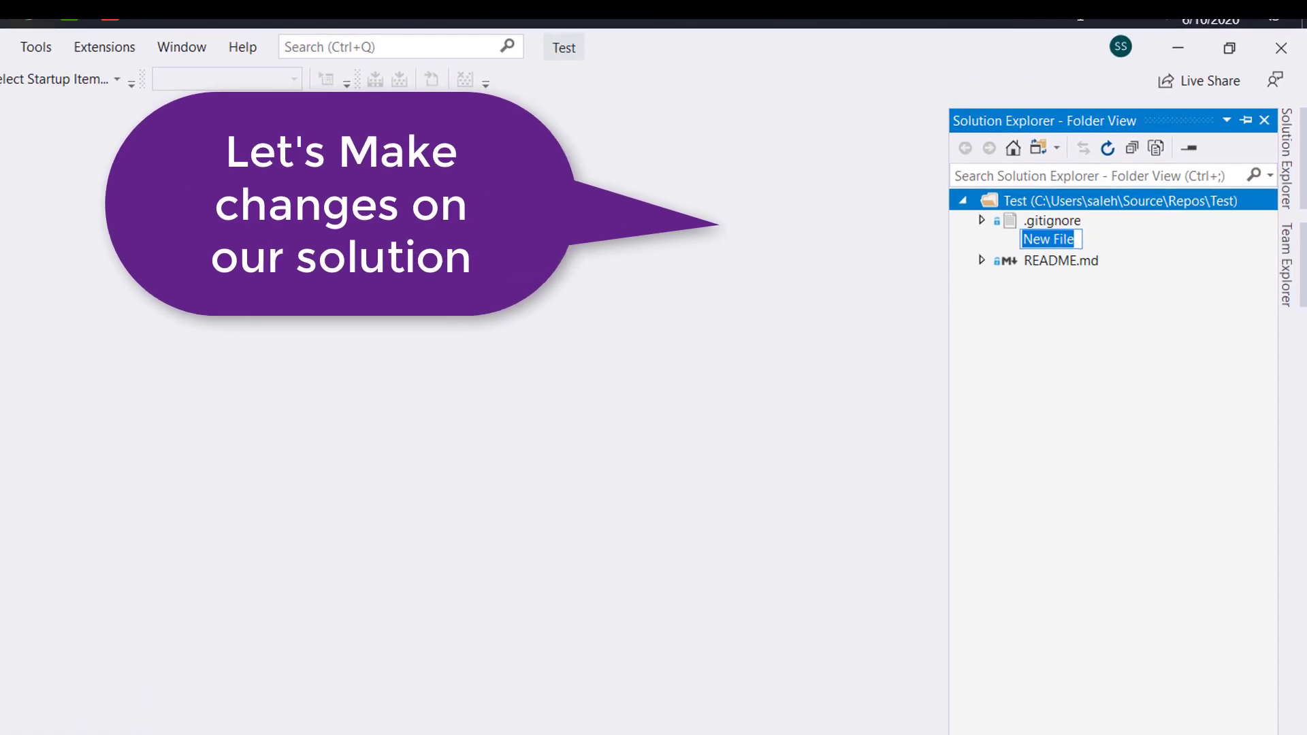
type("Inde")
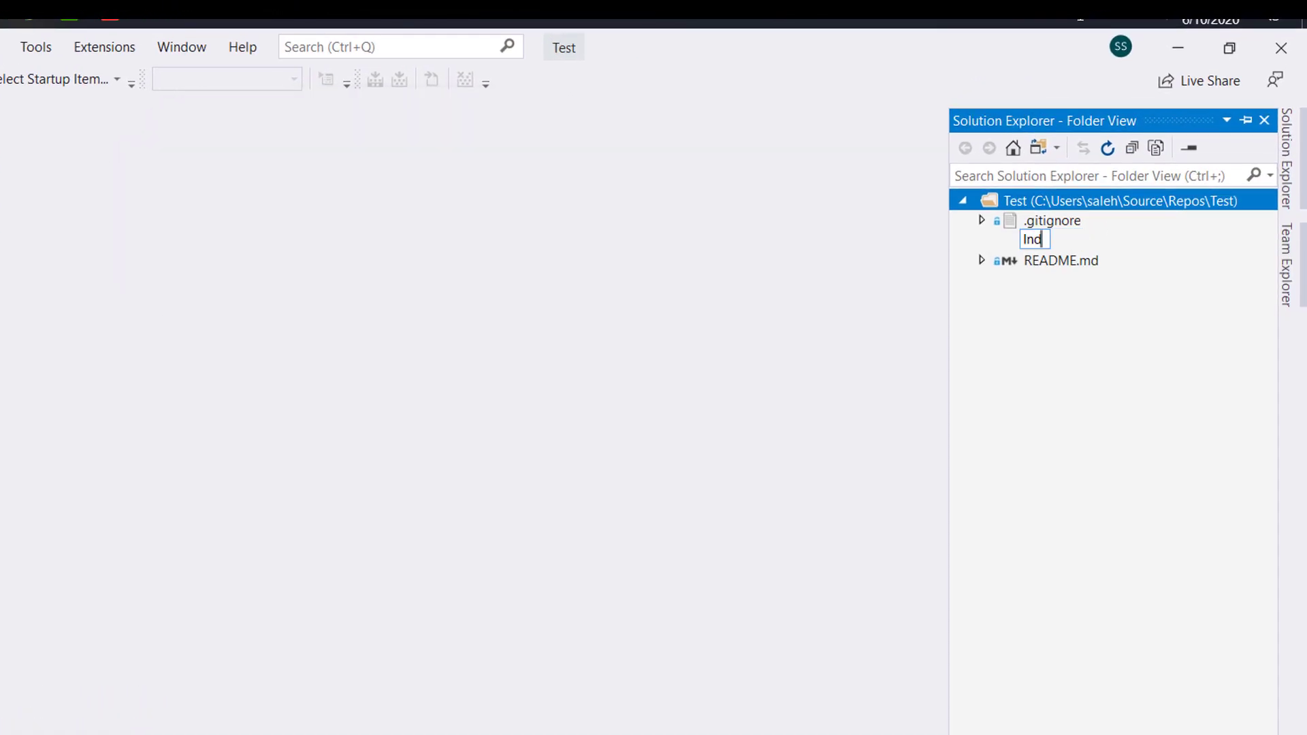
type("x.cshtml")
key("Return")
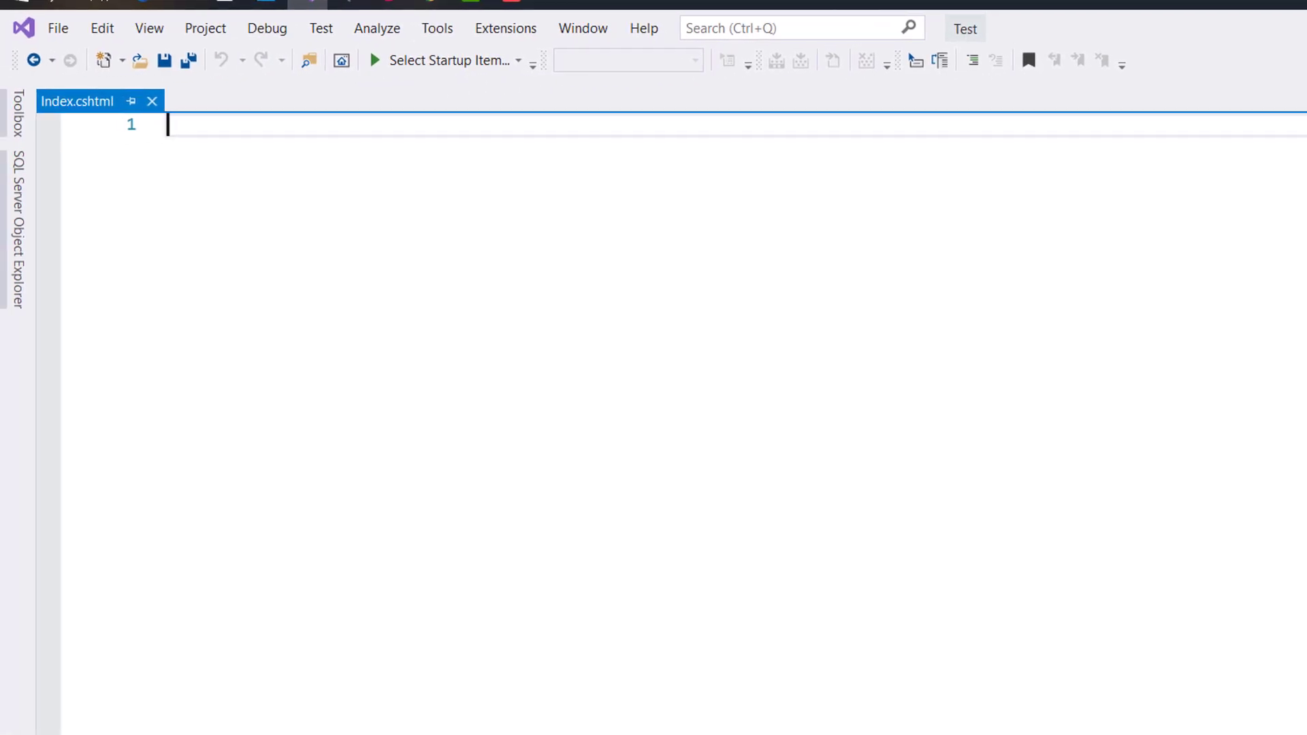
type("<h1")
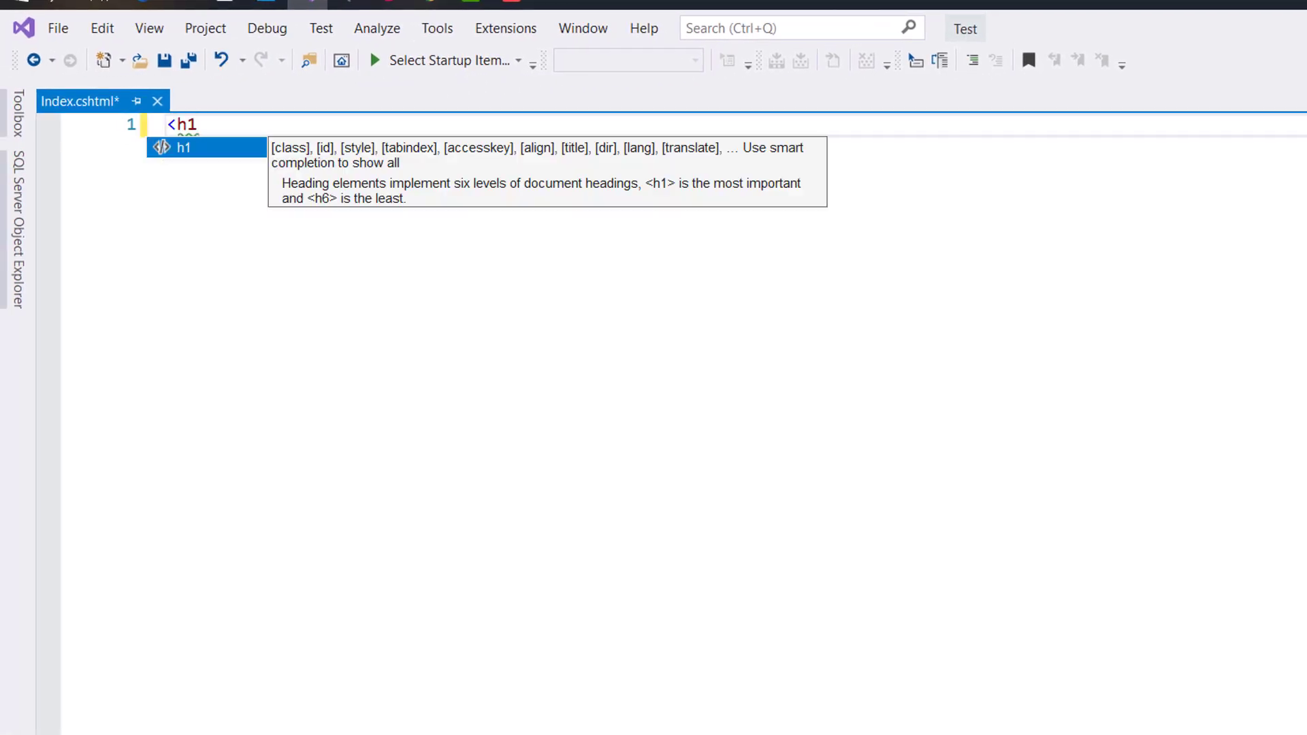
type(">")
type("Hello</h1>")
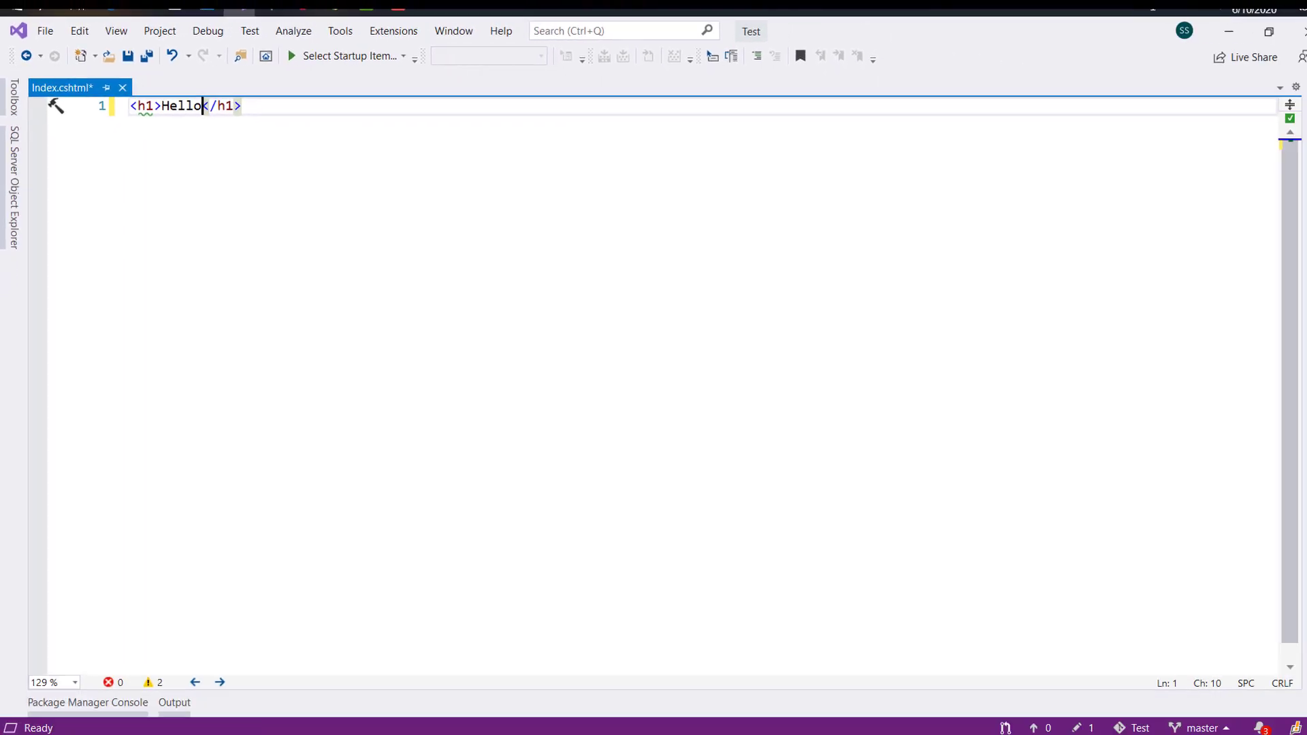
key("ctrl+s")
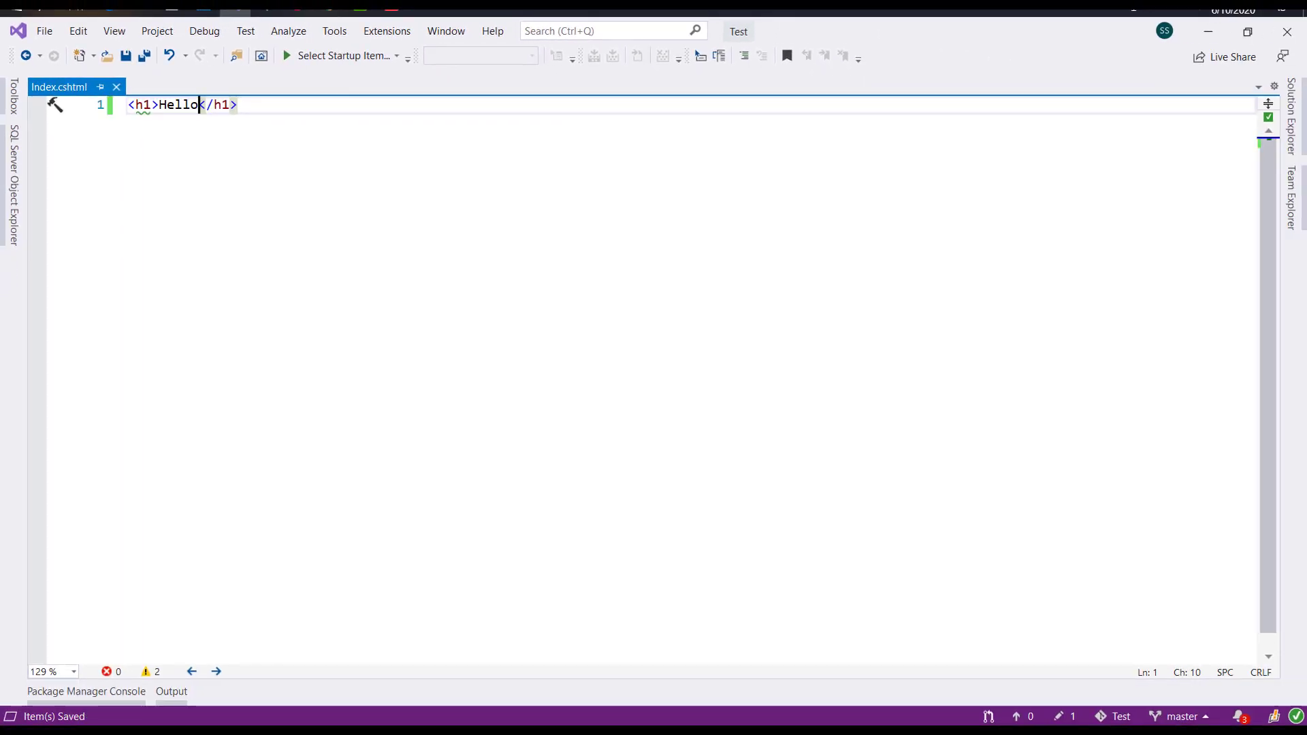
Step: Commit all pending changes locally with the message 'Hello'
left_click(1292, 198)
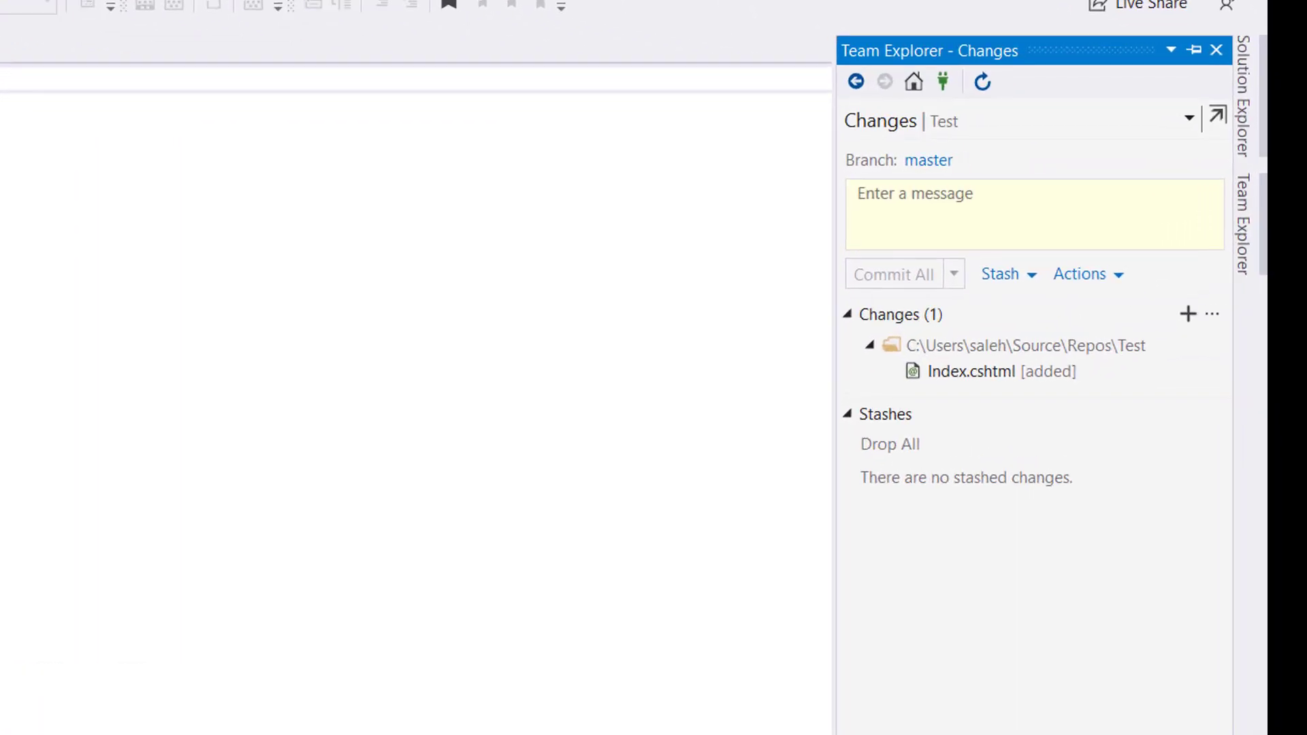
left_click(885, 194)
type("Hello")
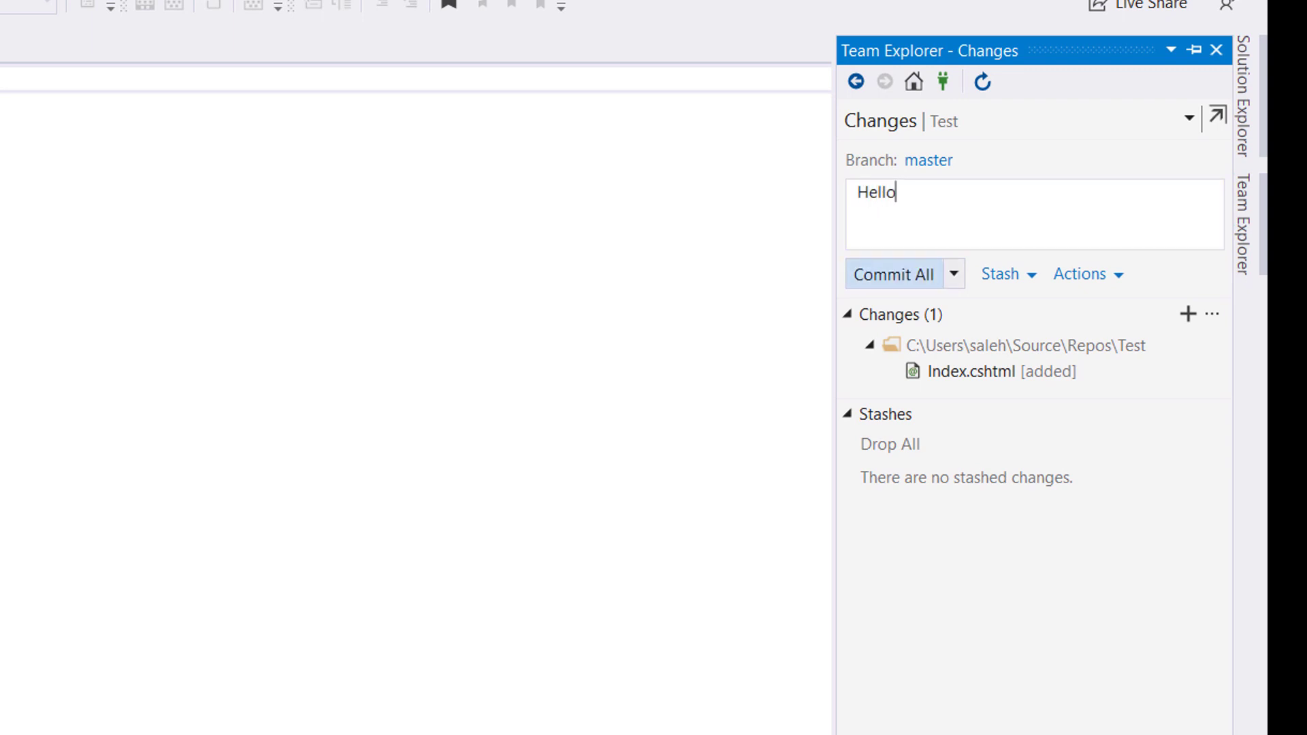
key("ctrl+Return")
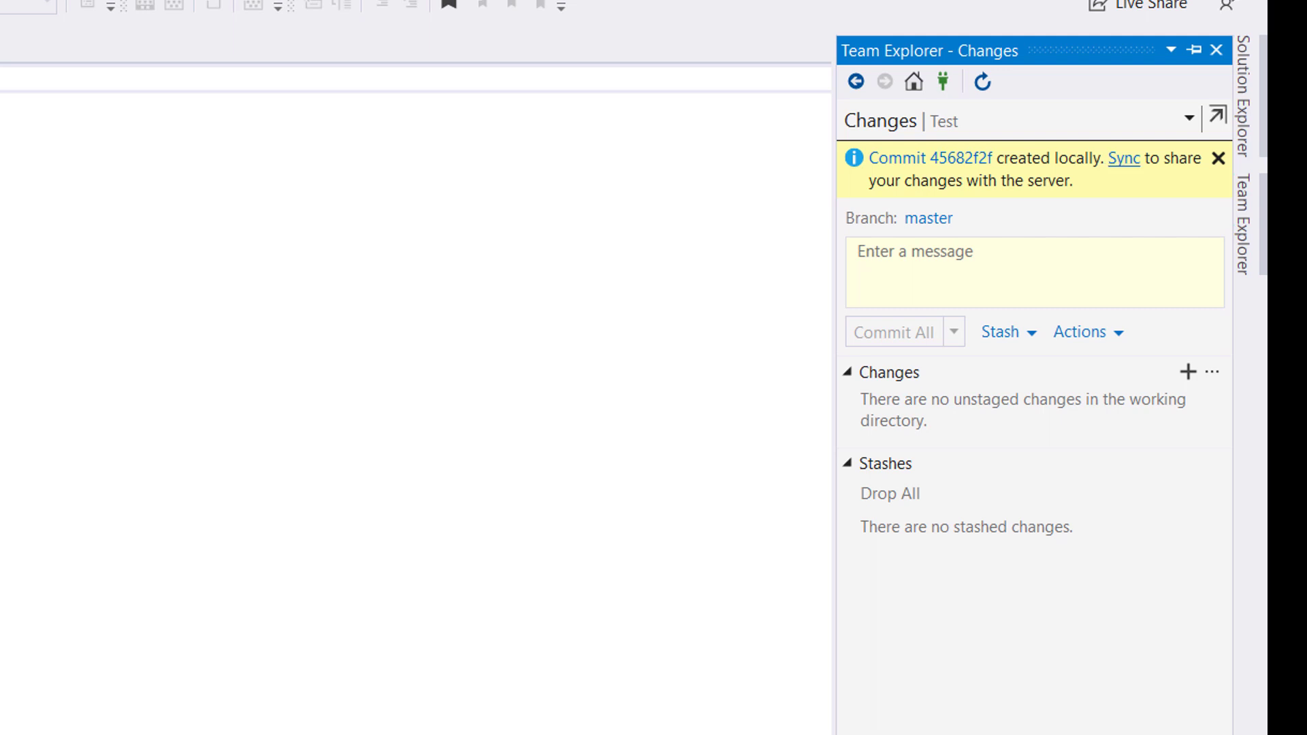
Step: Push the Hello commit to origin/master and refresh the GitHub repository page
left_click(1125, 158)
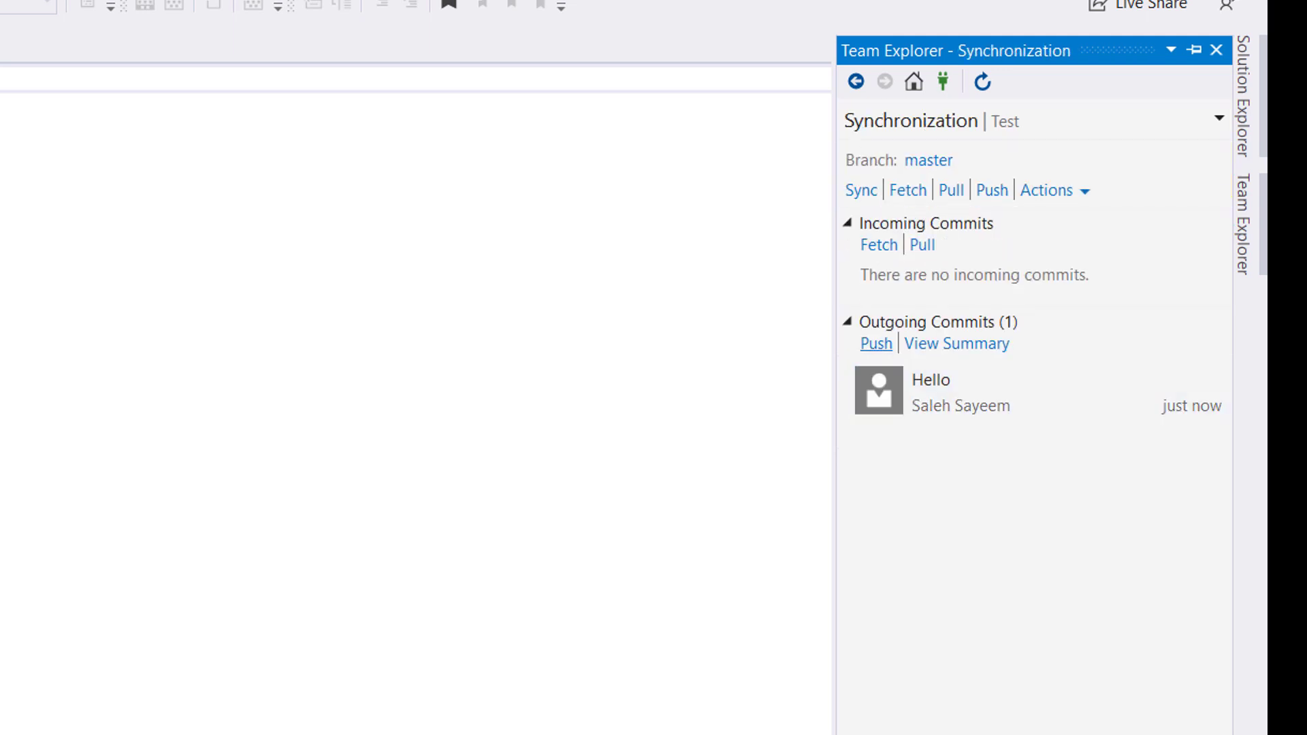
left_click(877, 344)
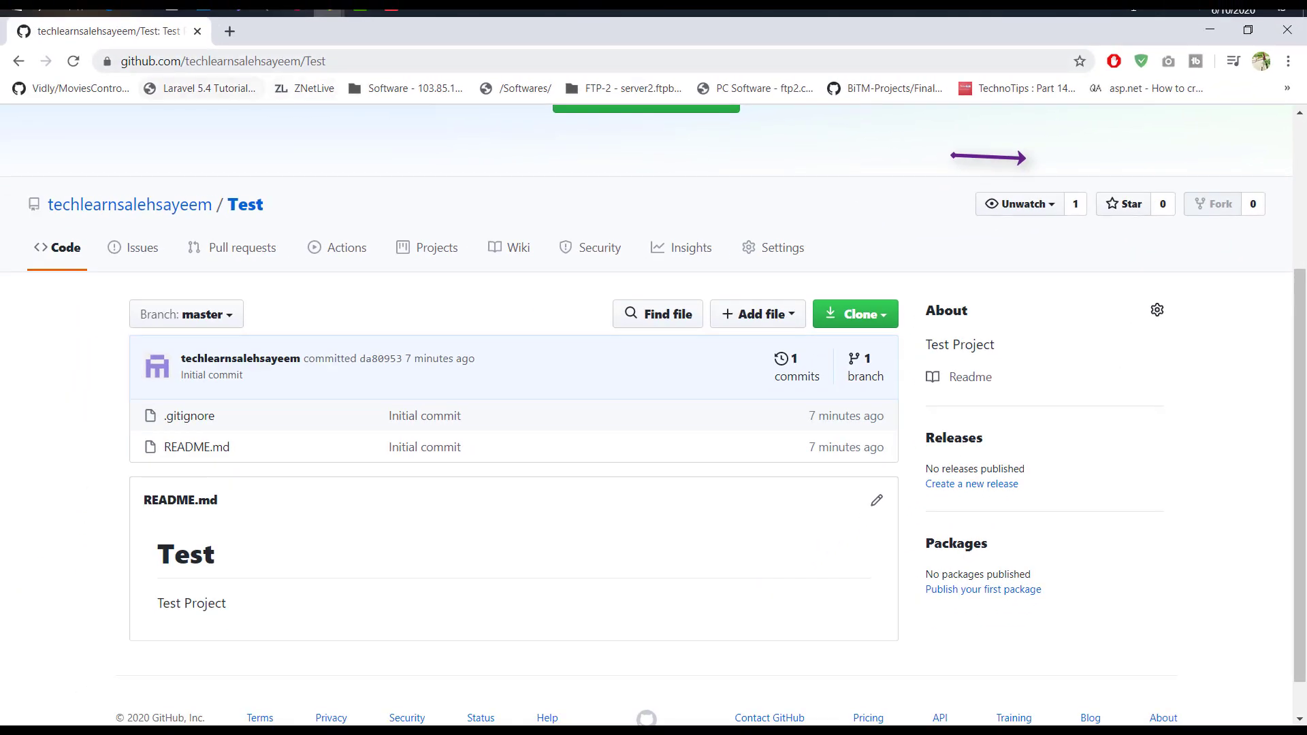
key("F5")
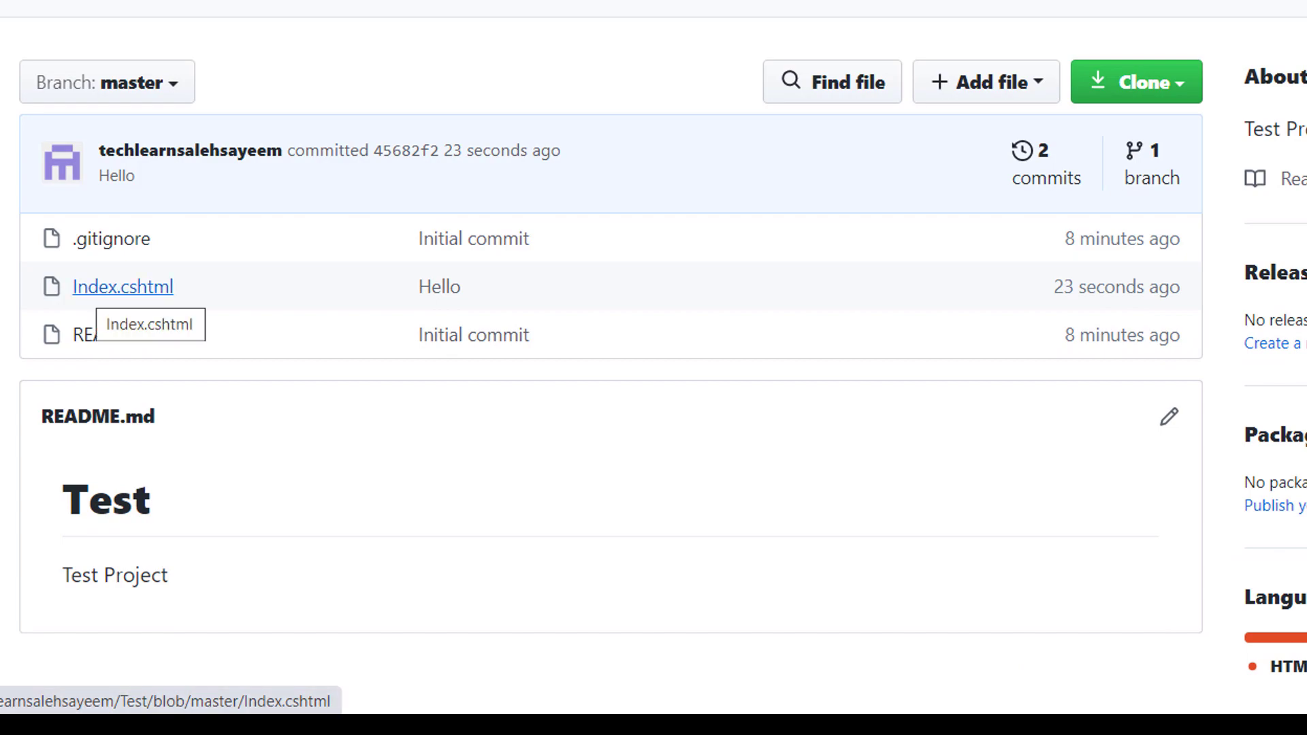
Step: Open Index.cshtml on GitHub and check its single line reads <h1>Hello</h1>
scroll(654, 368, "down", 2)
scroll(653, 368, "up", 4)
left_click(123, 469)
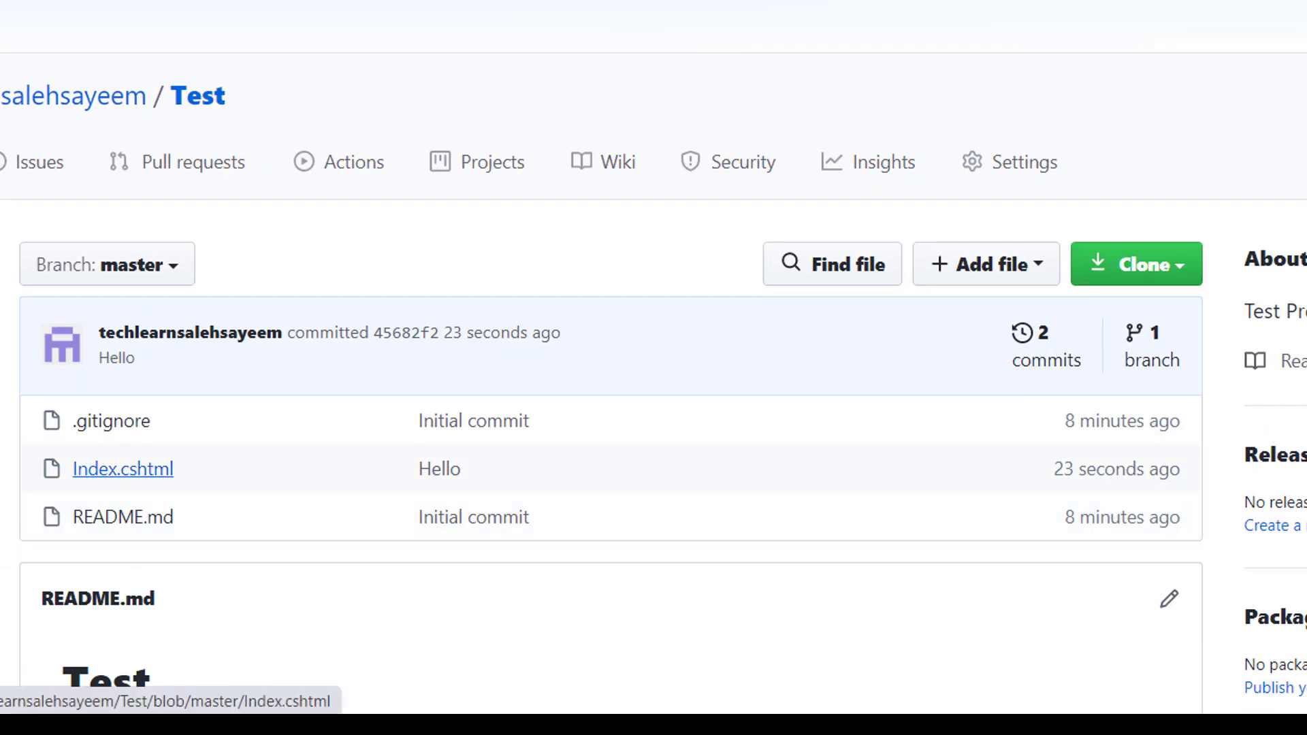
scroll(653, 368, "down", 5)
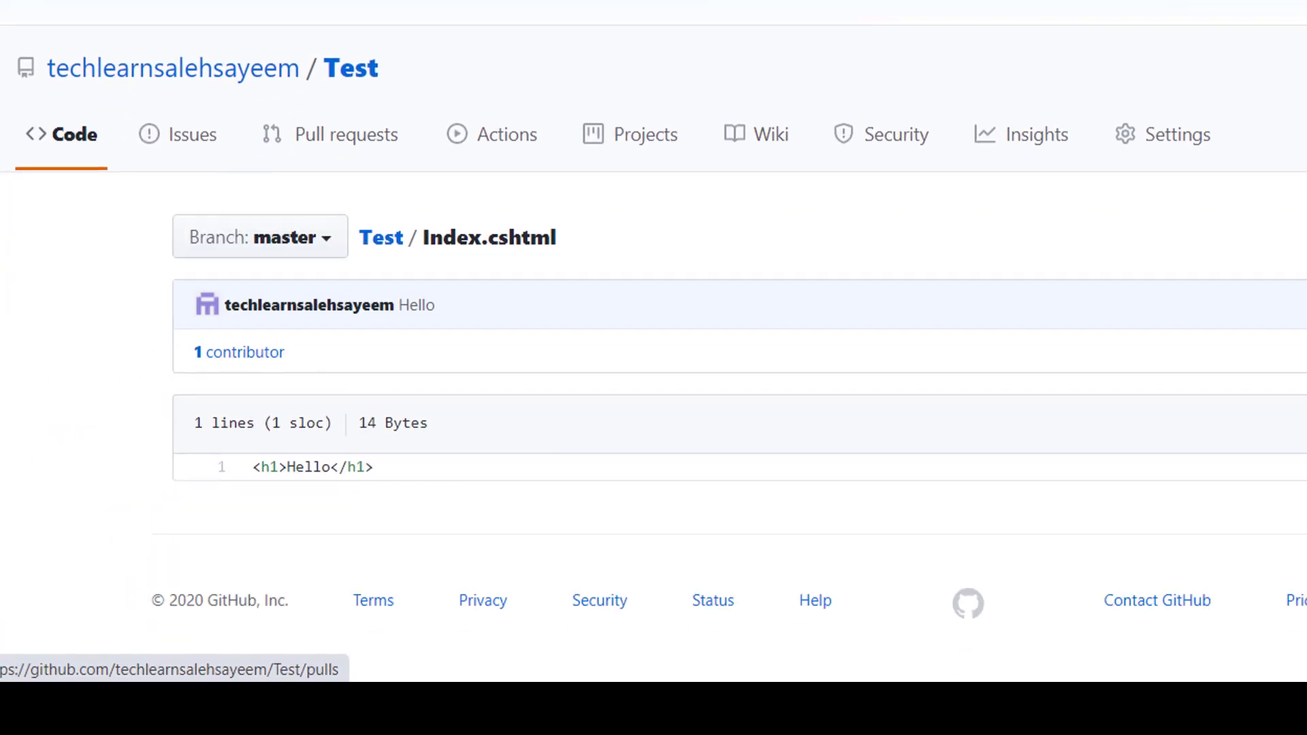
left_click_drag(252, 467, 373, 467)
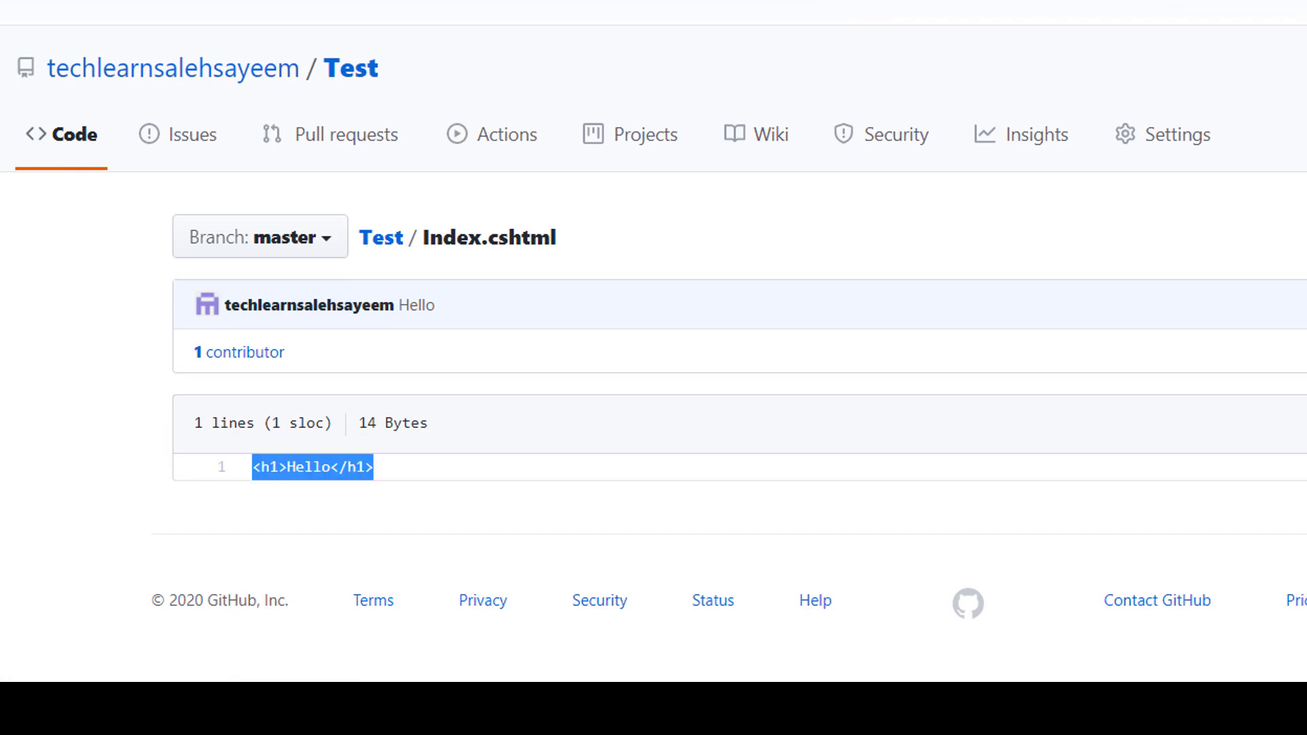
left_click(382, 468)
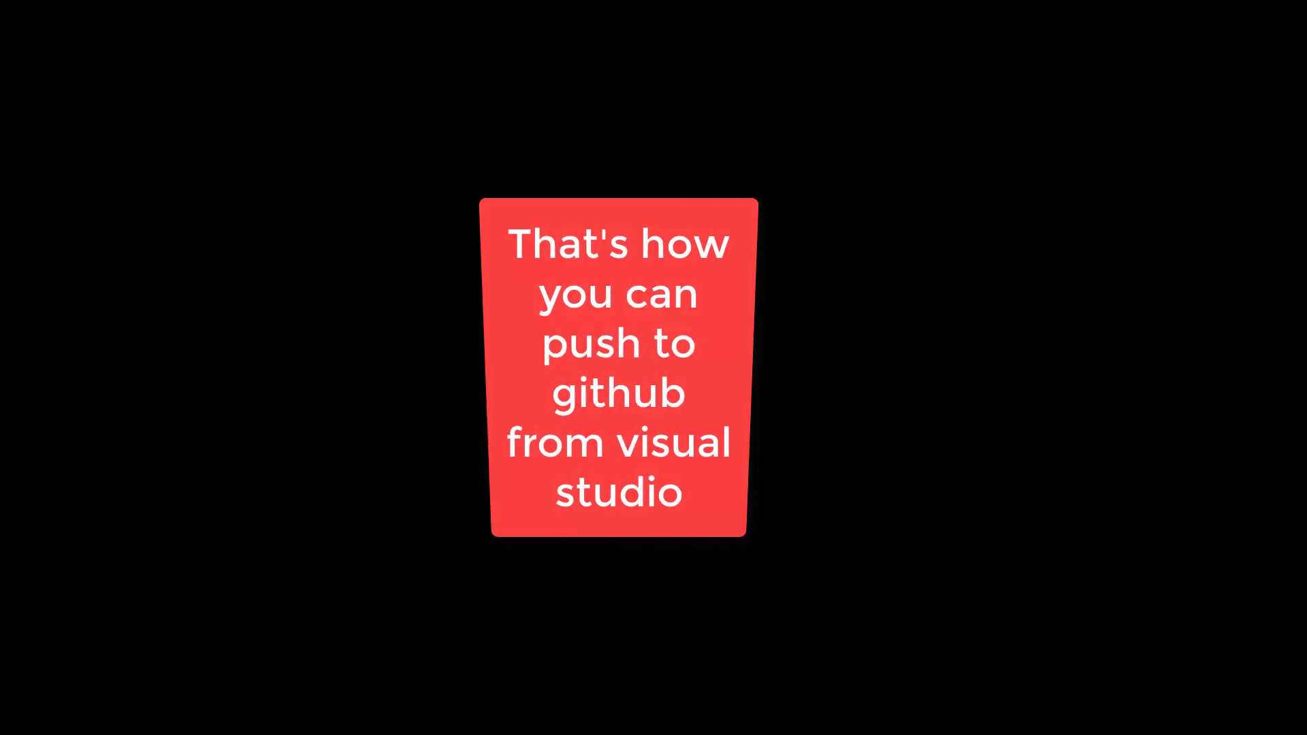